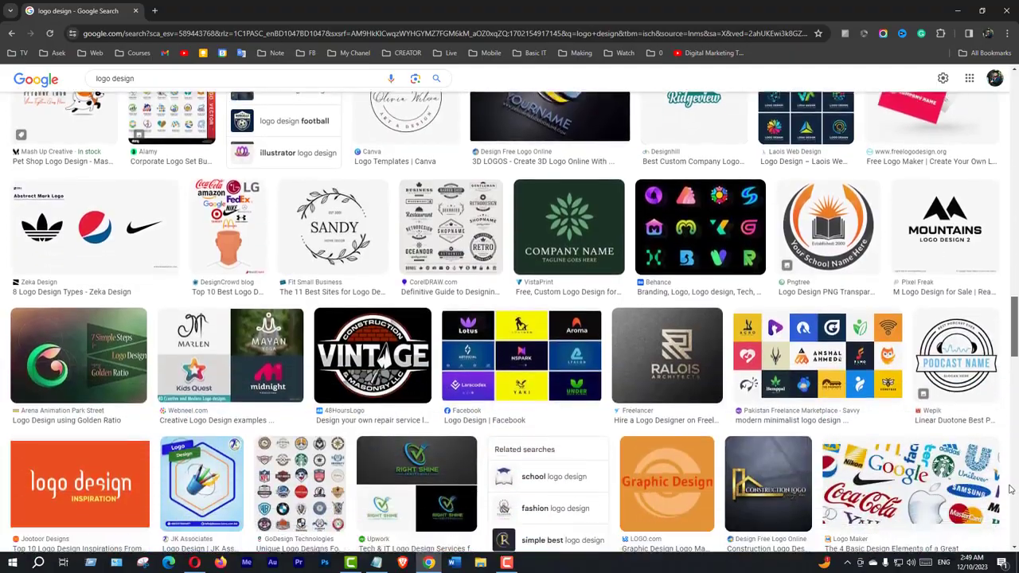
scroll(1012, 500, "down", 4)
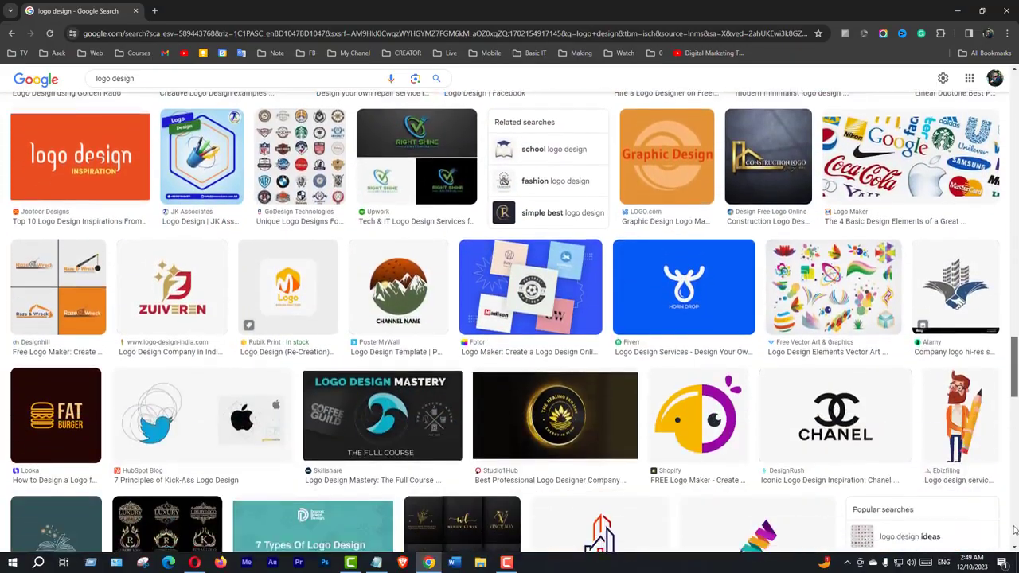
scroll(1014, 538, "down", 4)
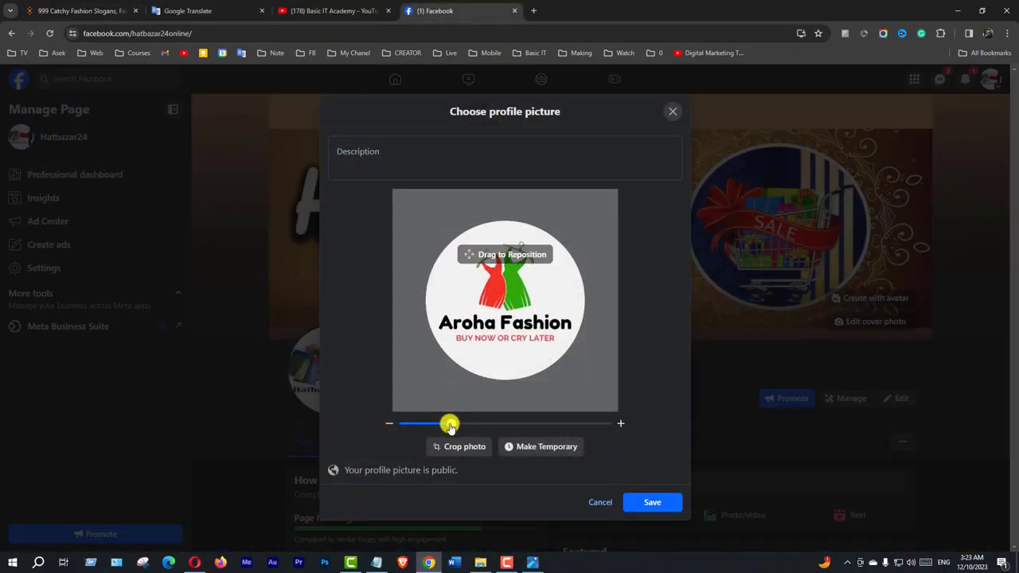
left_click_drag(491, 324, 510, 317)
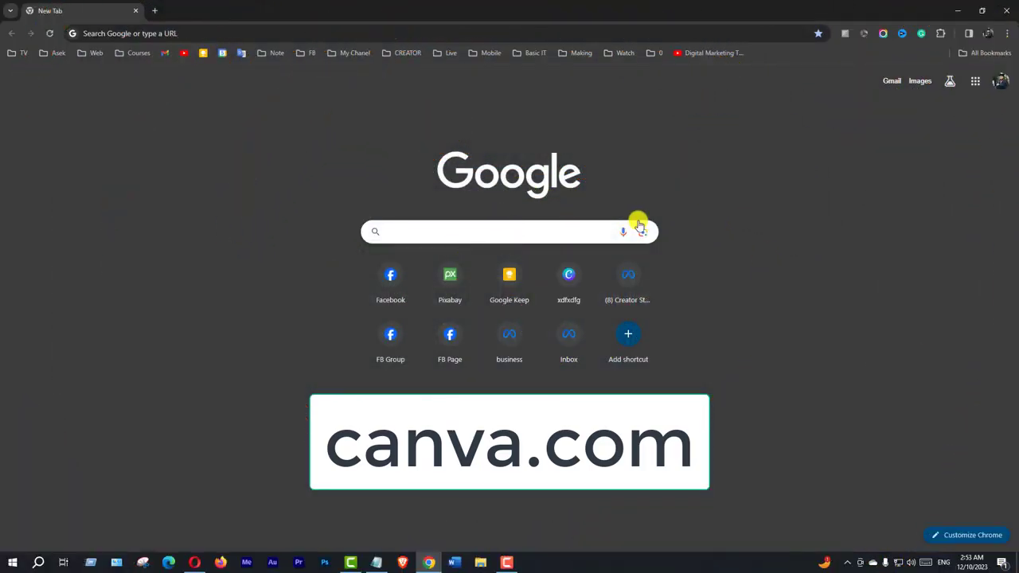
Open canva.com in the browser and review the Free, Pro and Teams plans on its homepage
type("canva.com")
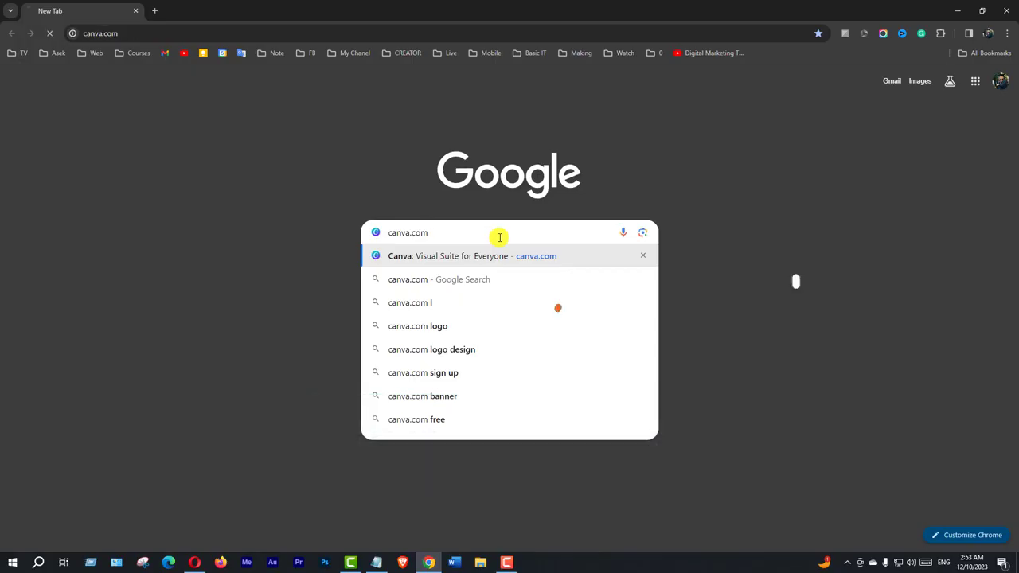
key("Return")
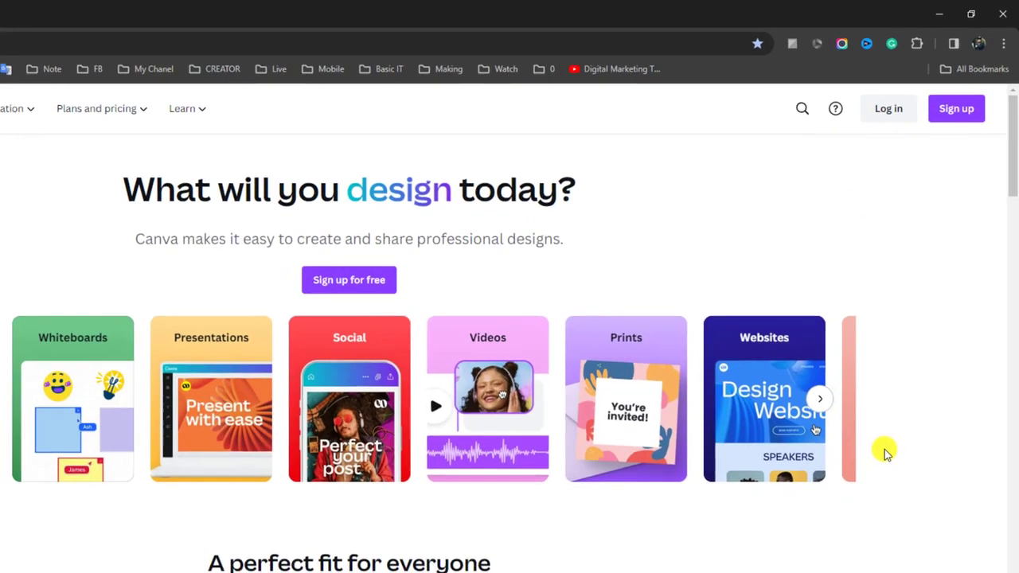
scroll(887, 452, "down", 5)
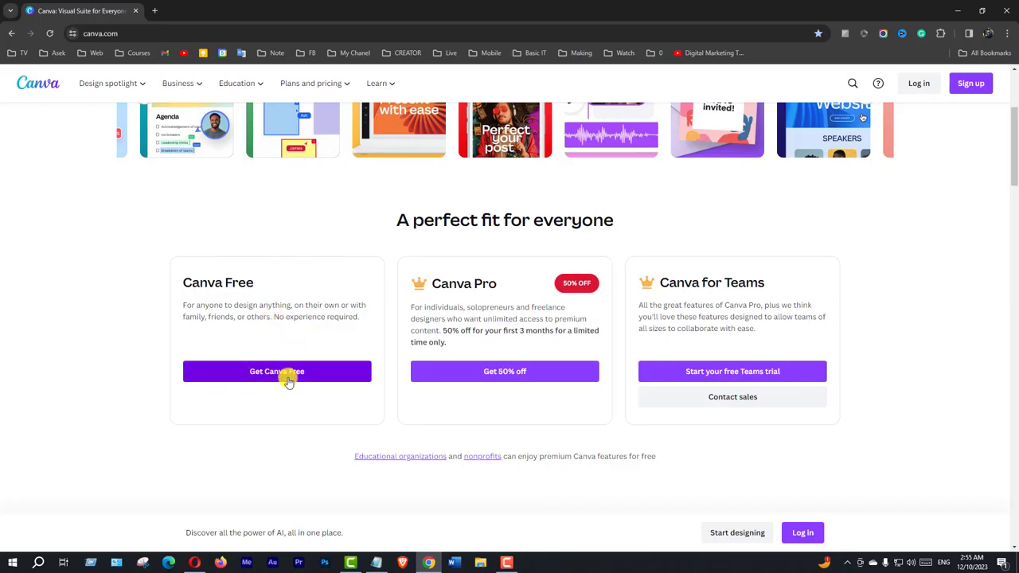
scroll(287, 378, "up", 3)
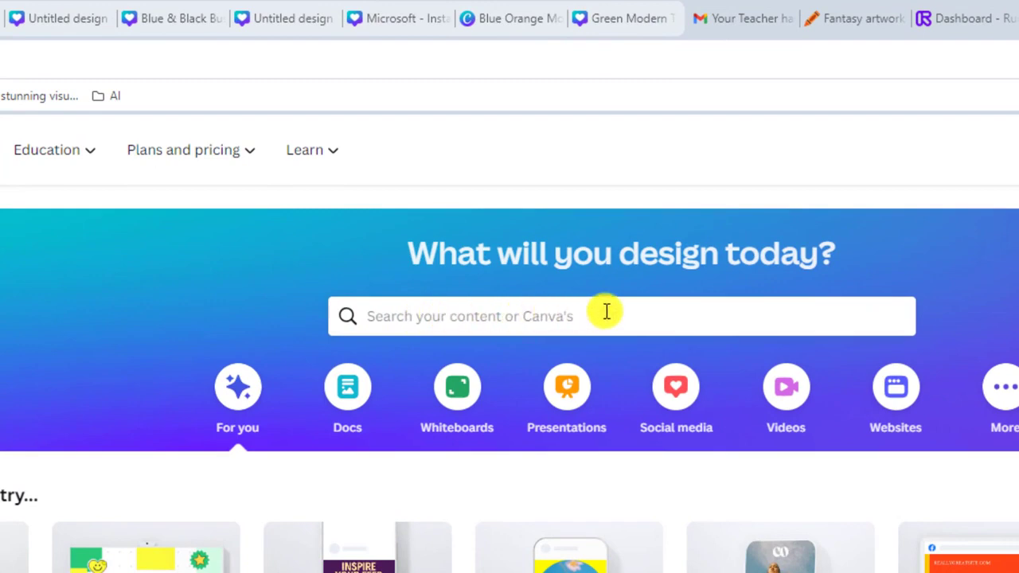
Search the templates for "Logo" and open the suggested "clothing logo" results
left_click(566, 318)
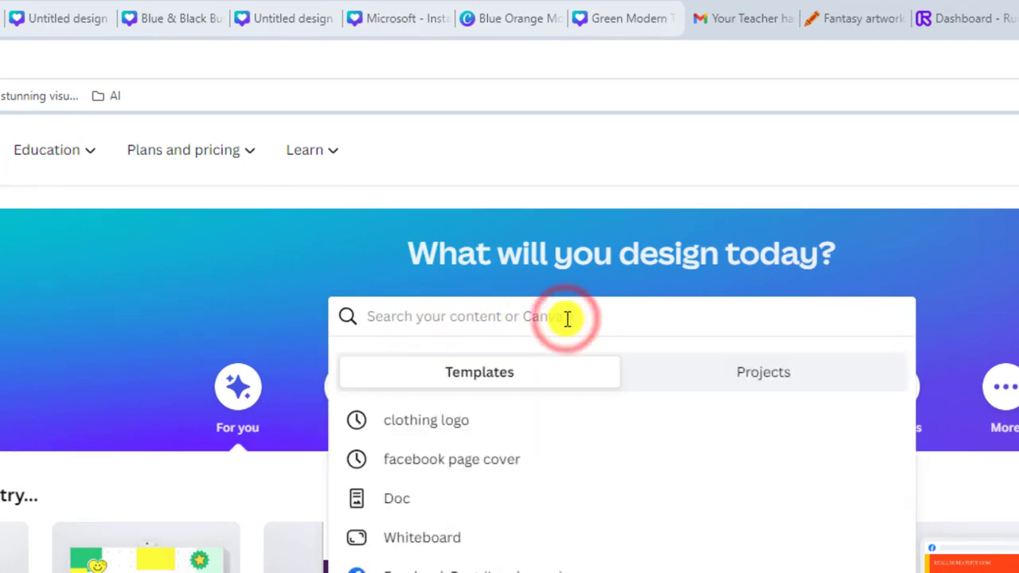
type("Lo")
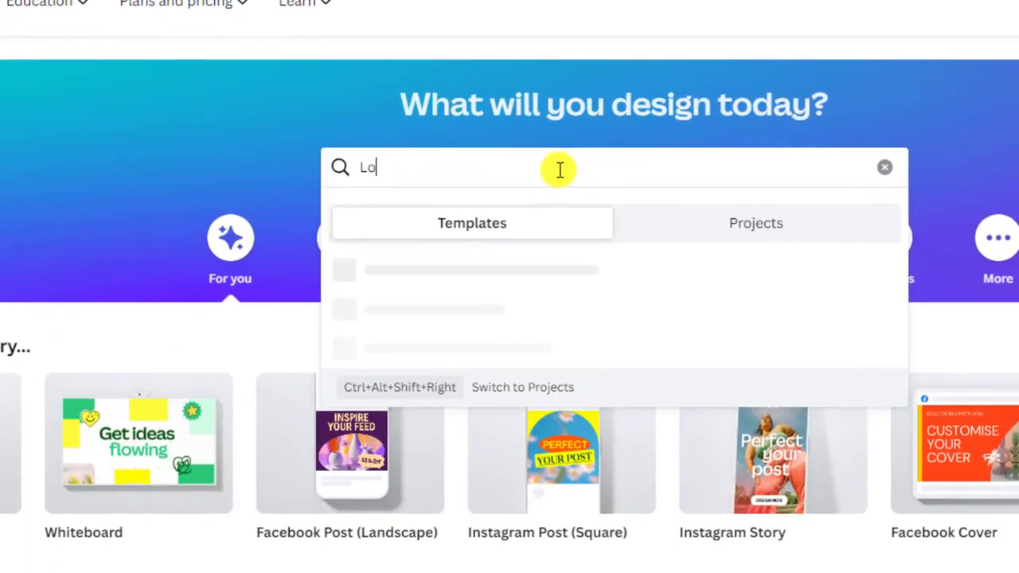
type("go")
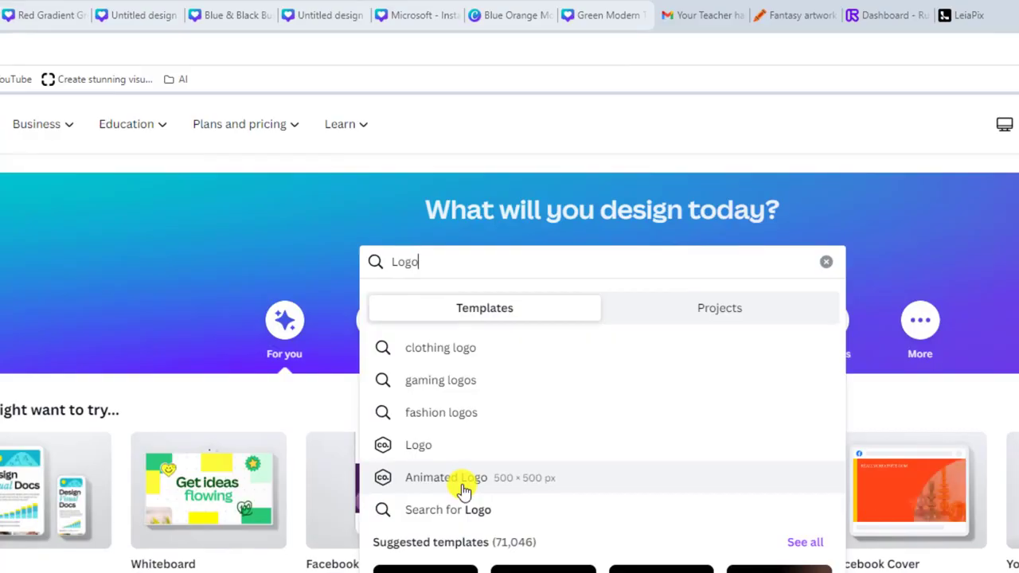
left_click(451, 351)
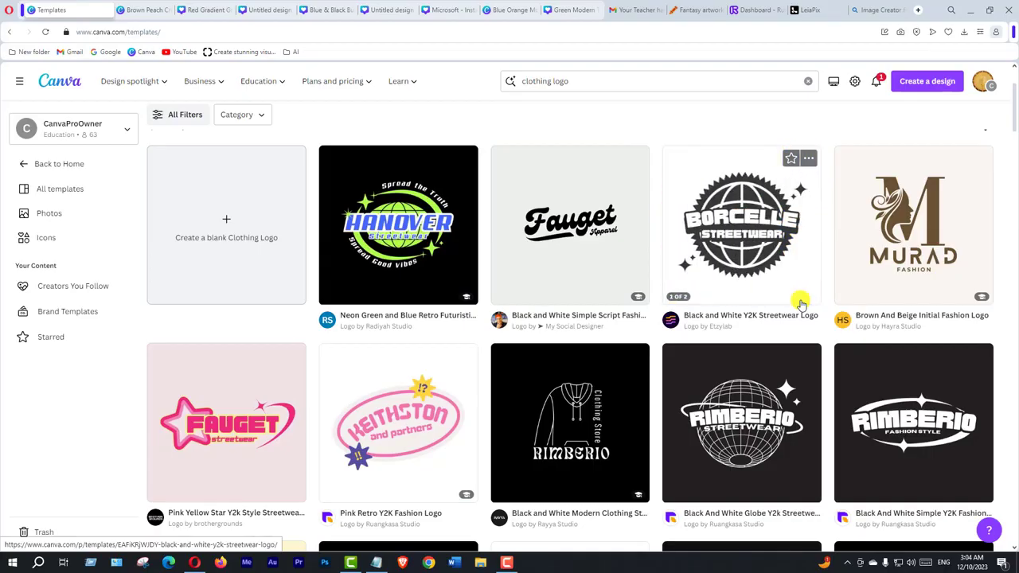
Browse the clothing logo templates for a design that suits a fashion brand
scroll(779, 263, "down", 1)
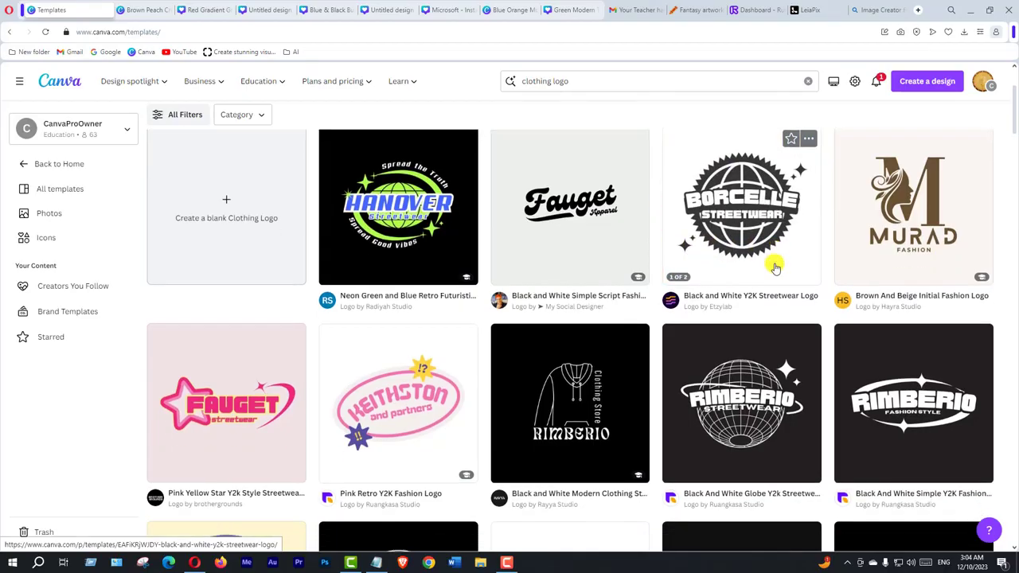
scroll(741, 303, "down", 1)
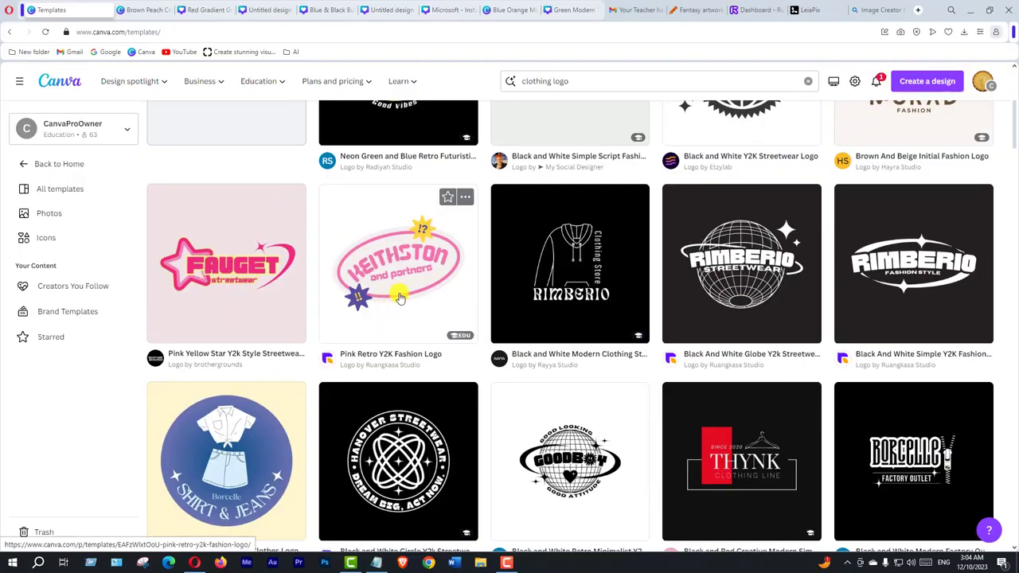
scroll(745, 343, "down", 5)
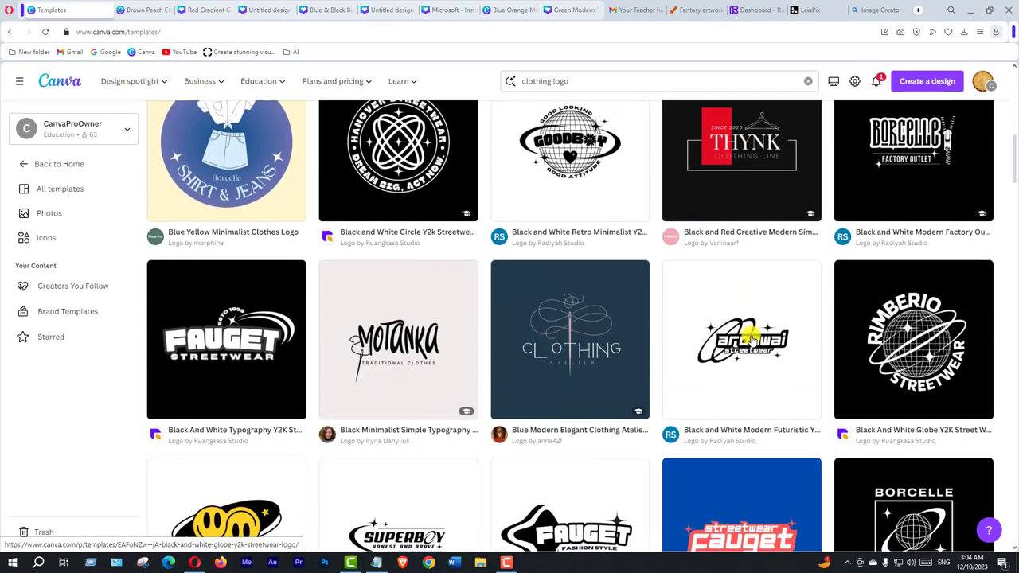
scroll(752, 340, "down", 4)
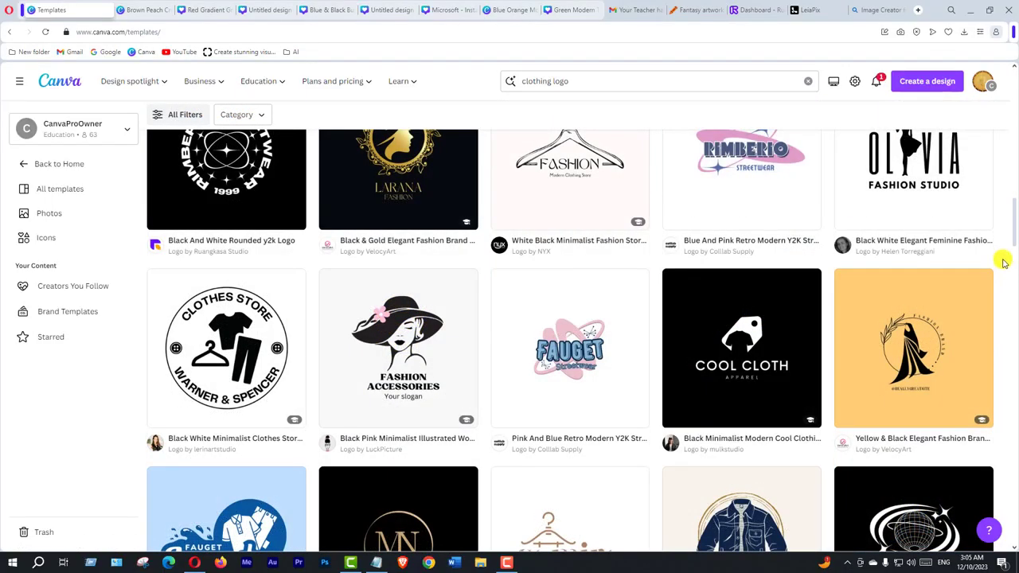
scroll(1004, 262, "down", 4)
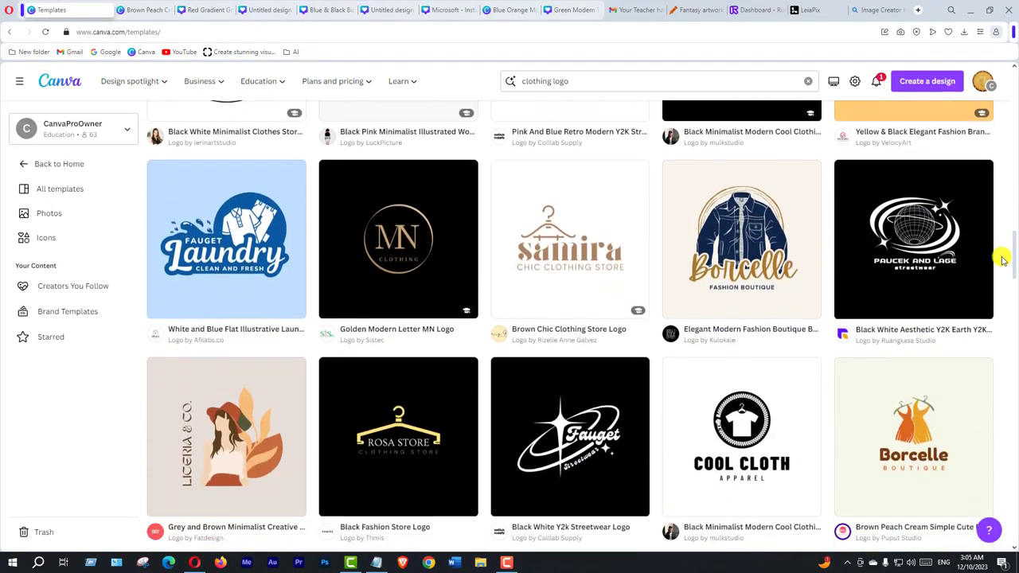
scroll(1003, 260, "down", 3)
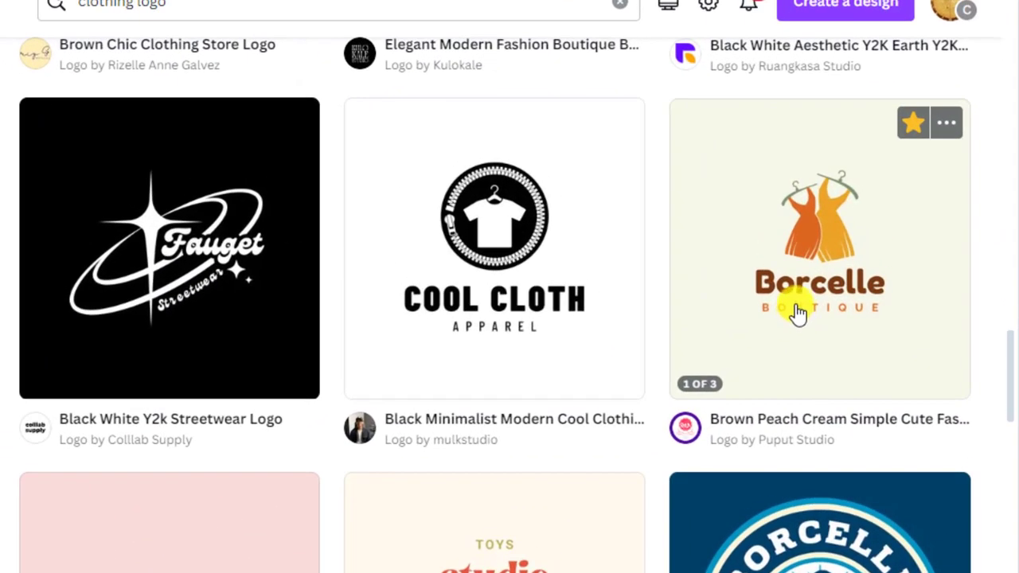
scroll(741, 371, "down", 20)
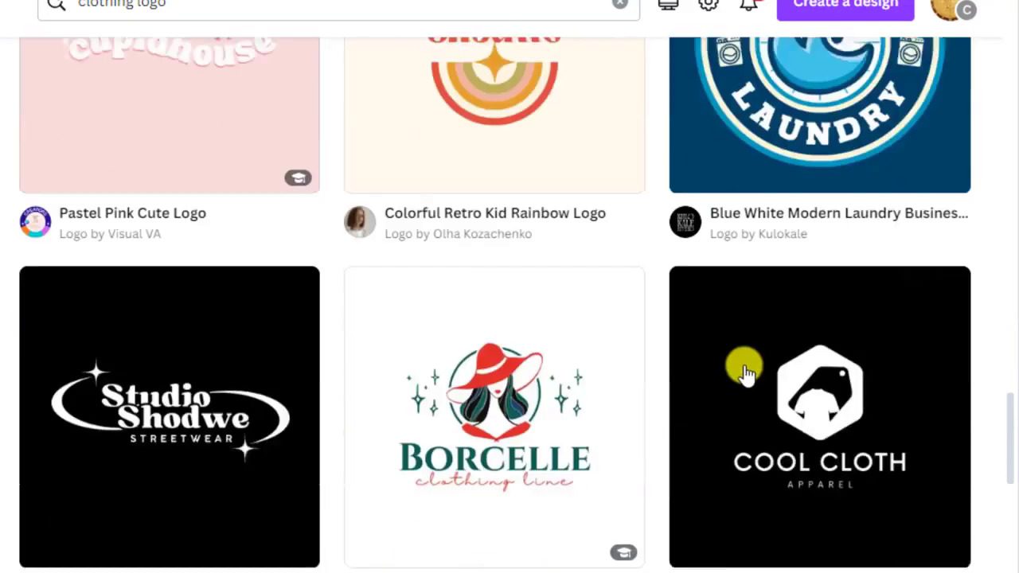
scroll(741, 381, "down", 15)
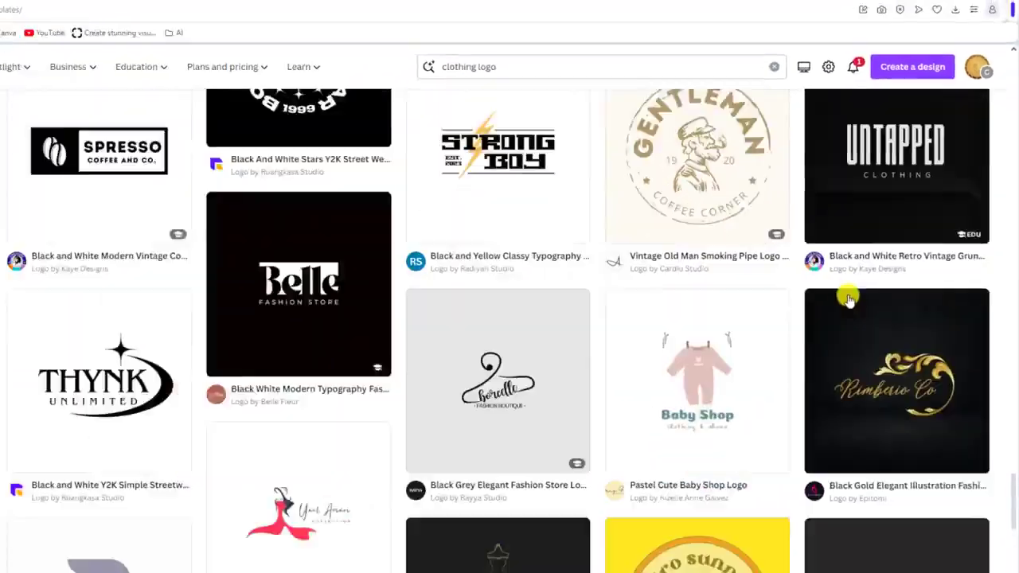
scroll(849, 299, "down", 5)
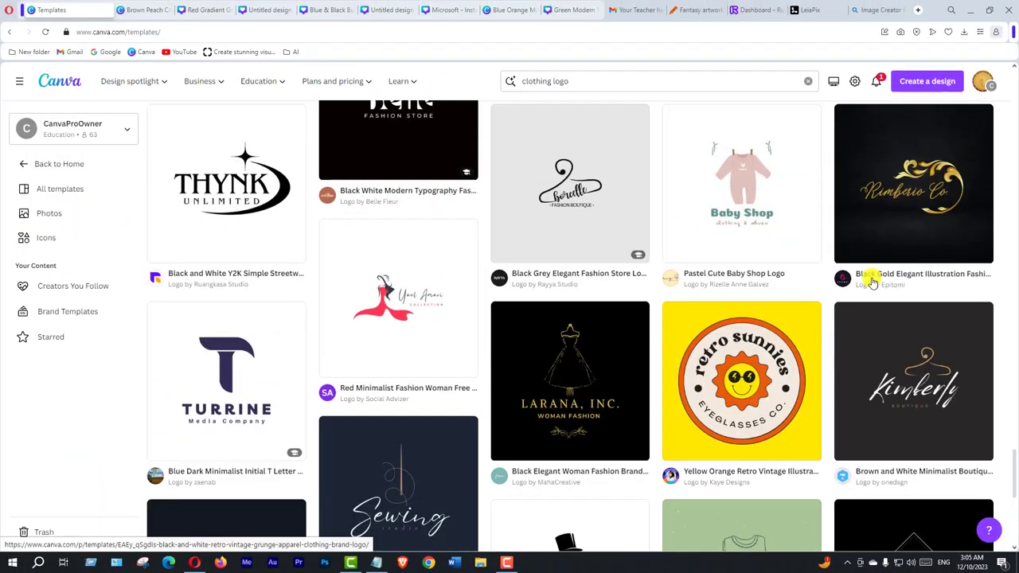
scroll(873, 283, "down", 8)
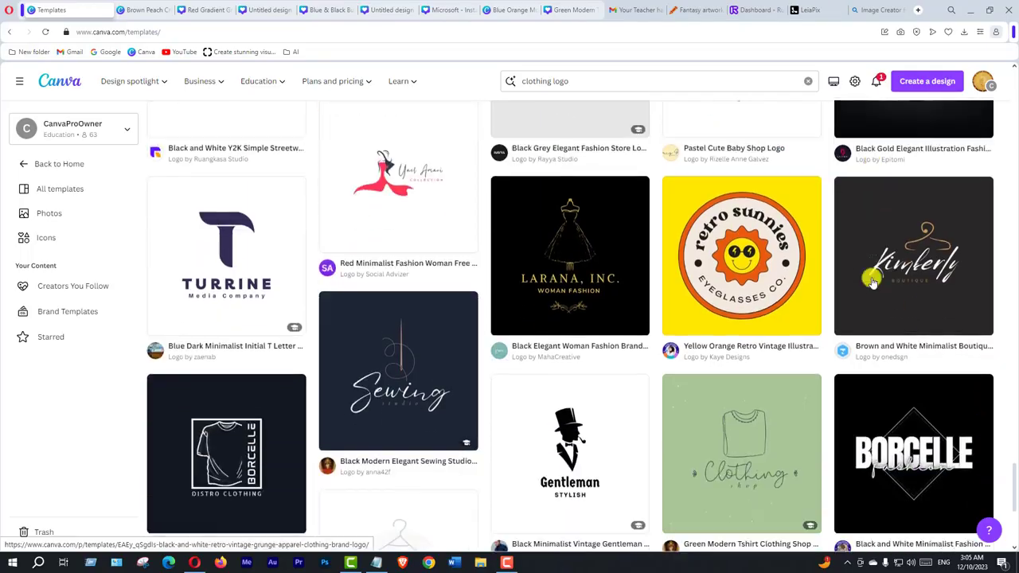
scroll(870, 275, "up", 8)
scroll(874, 283, "up", 10)
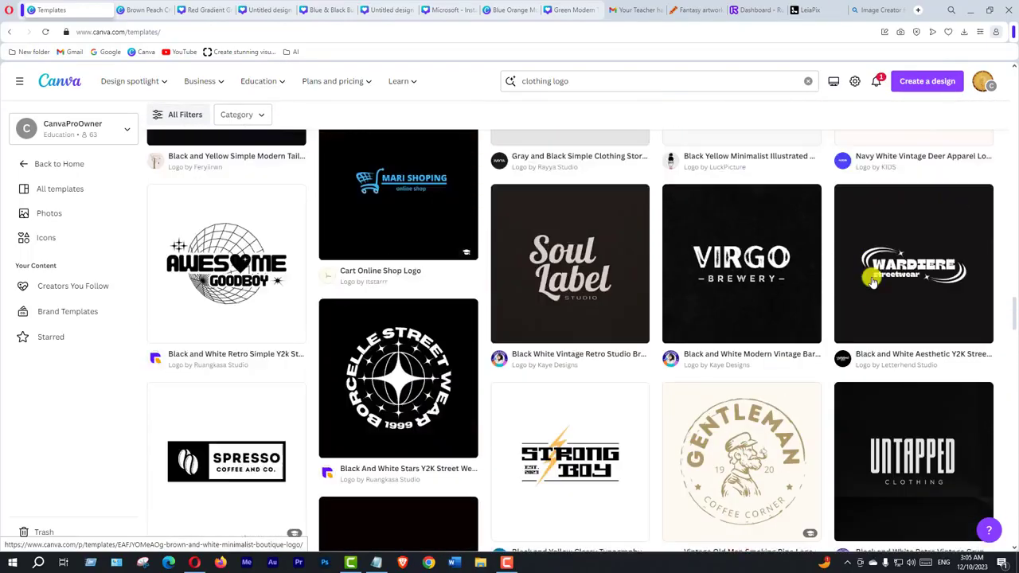
scroll(874, 283, "up", 10)
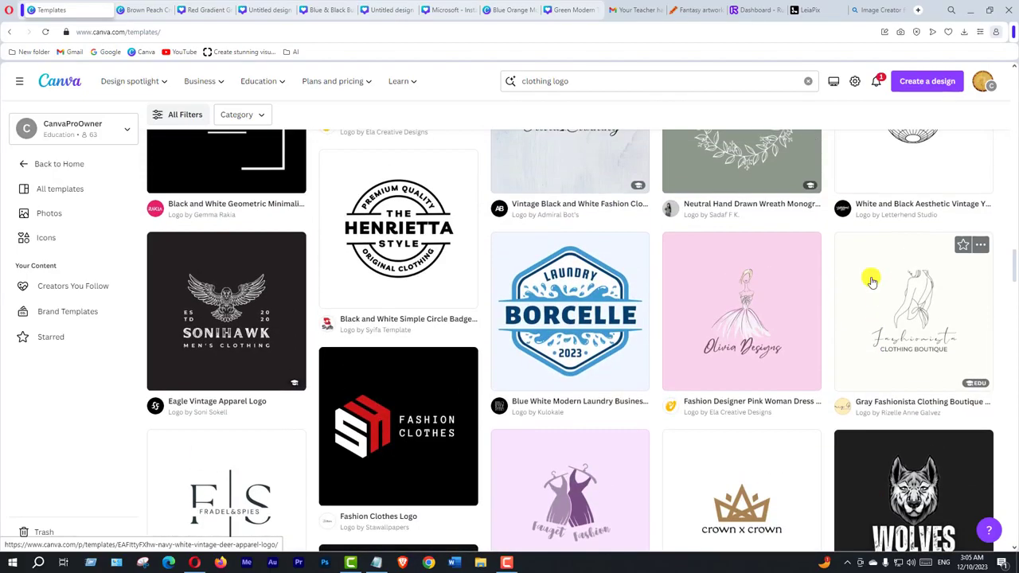
scroll(872, 279, "up", 2)
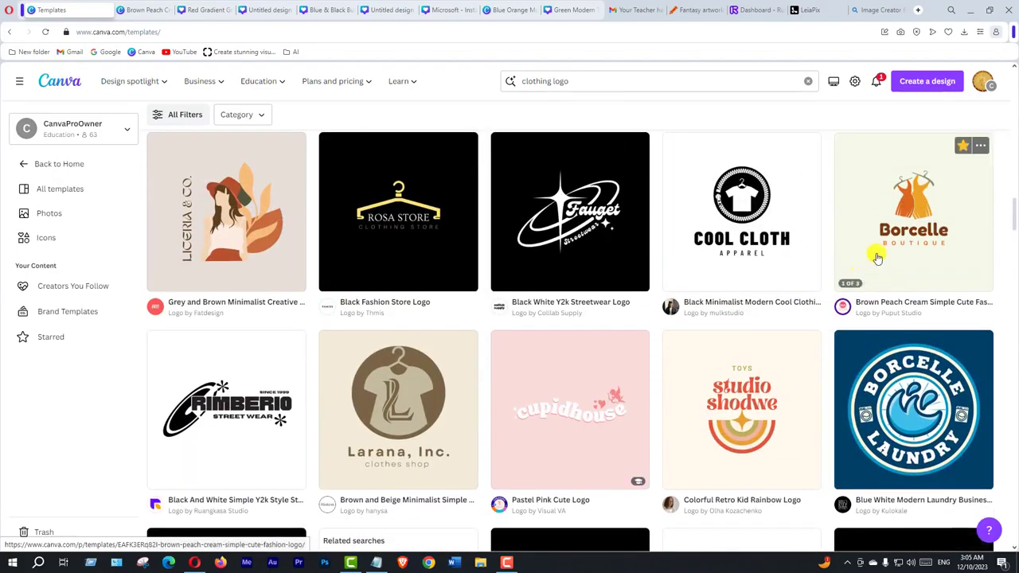
Preview the colour variants of the Brown Peach Cream Simple Cute Fashion Logo template and open it for customizing
left_click(910, 229)
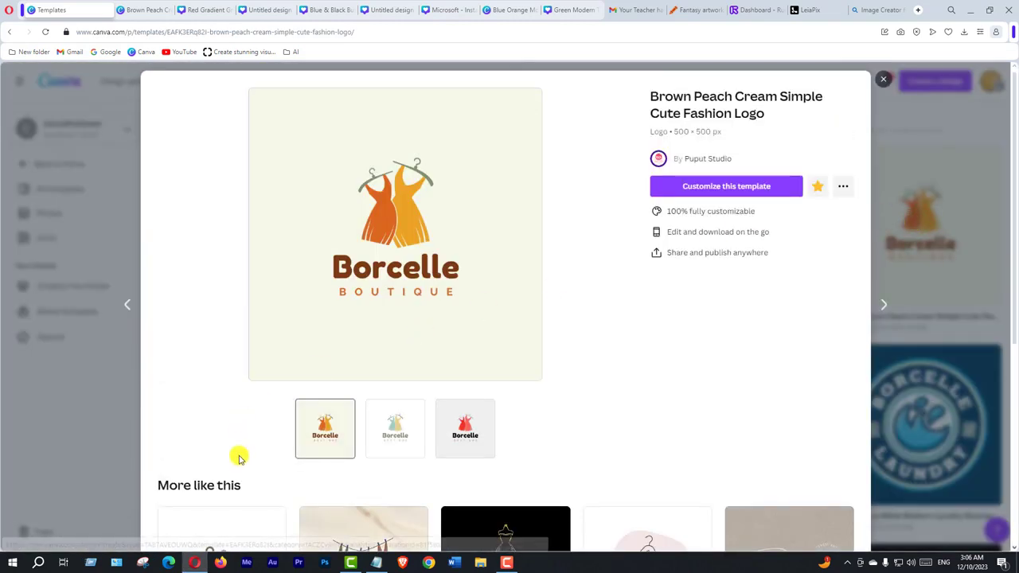
left_click(390, 434)
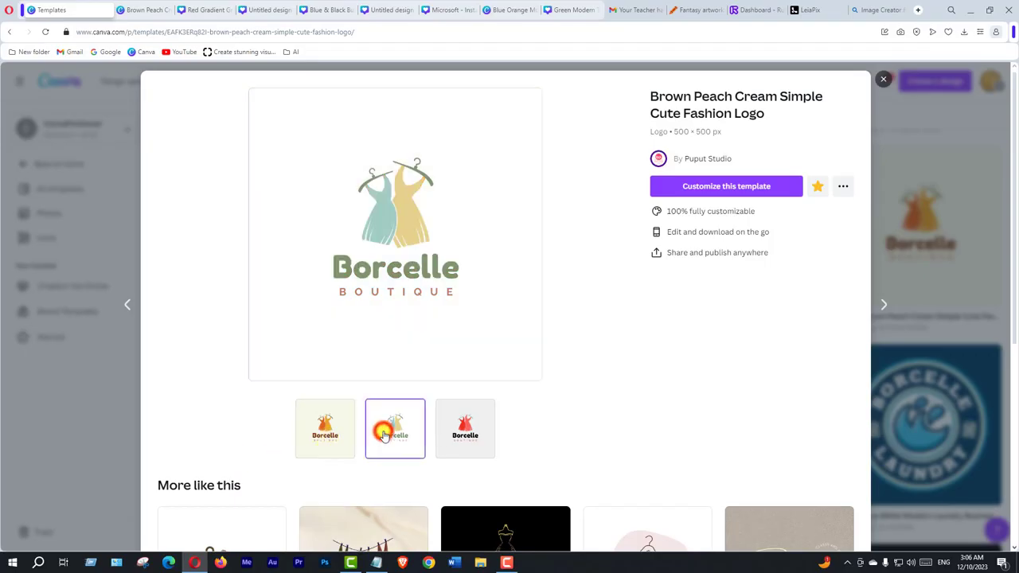
left_click(465, 437)
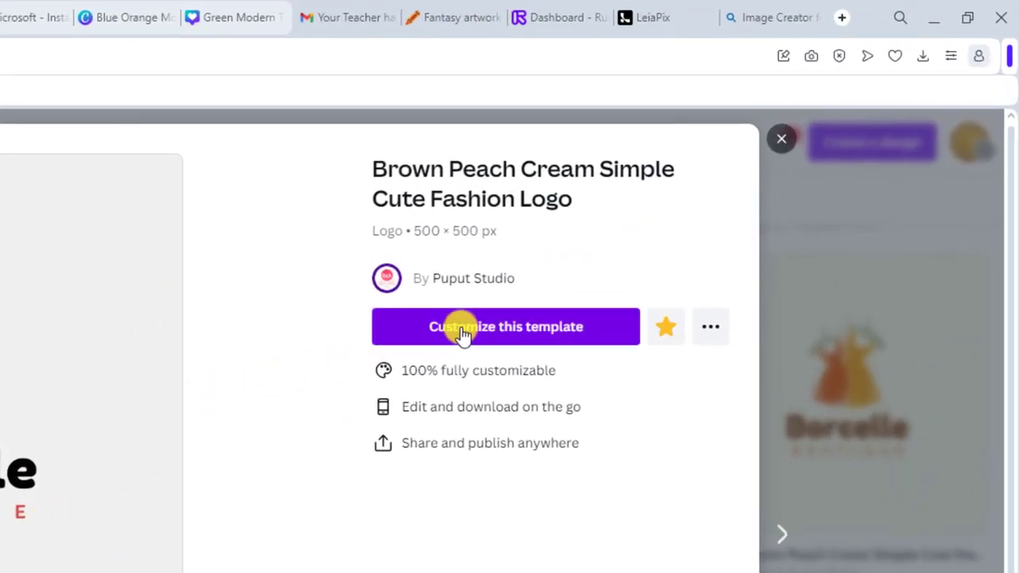
left_click(522, 331)
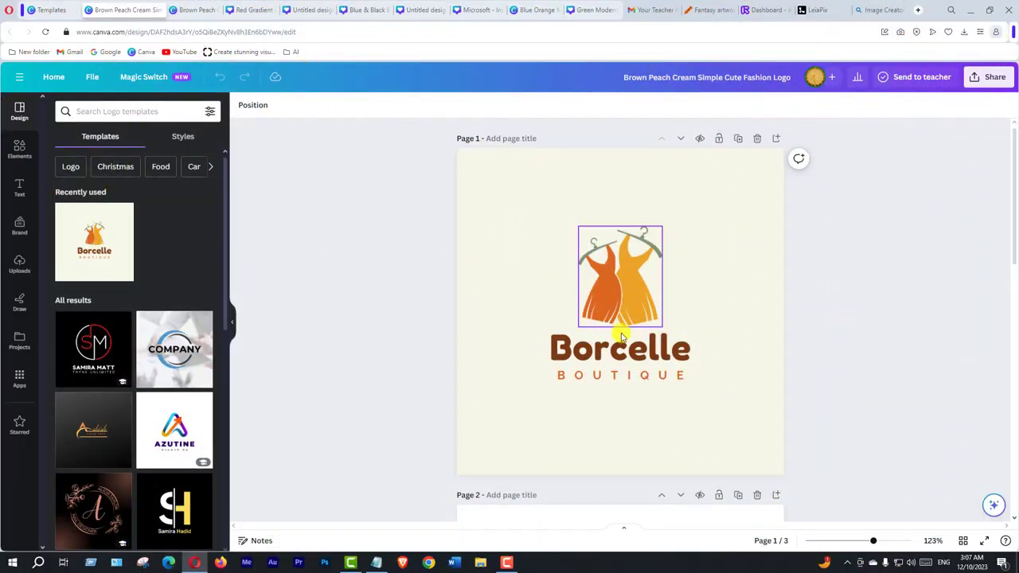
Review the template's three pages and add a new page after the last one
scroll(776, 334, "down", 4)
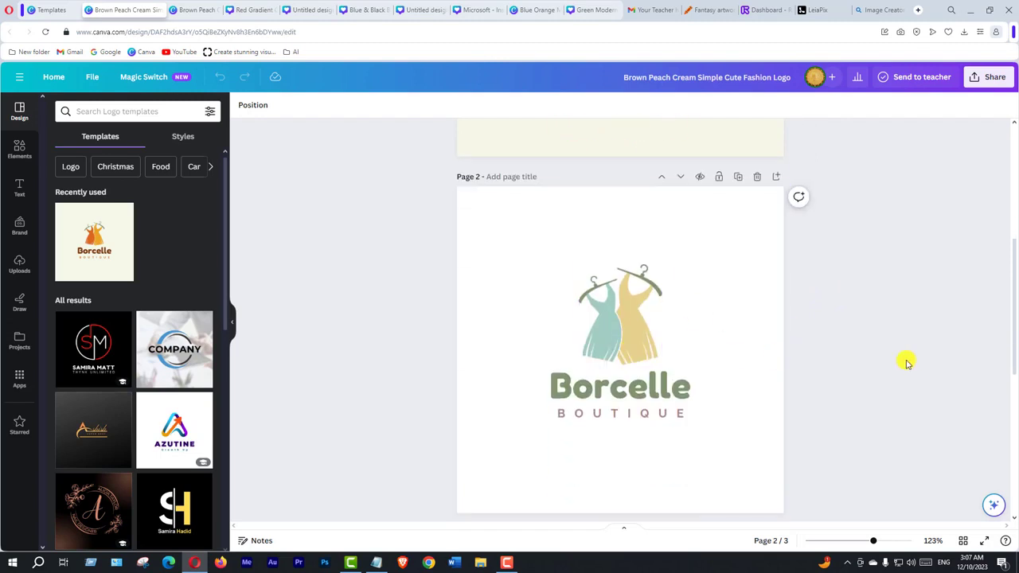
scroll(876, 360, "down", 5)
scroll(868, 378, "down", 1)
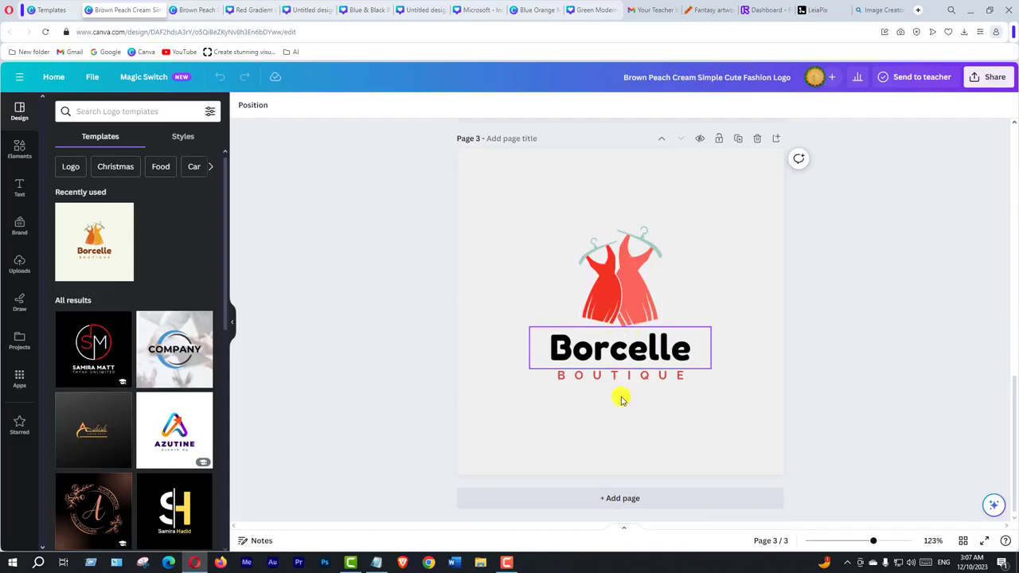
left_click(620, 498)
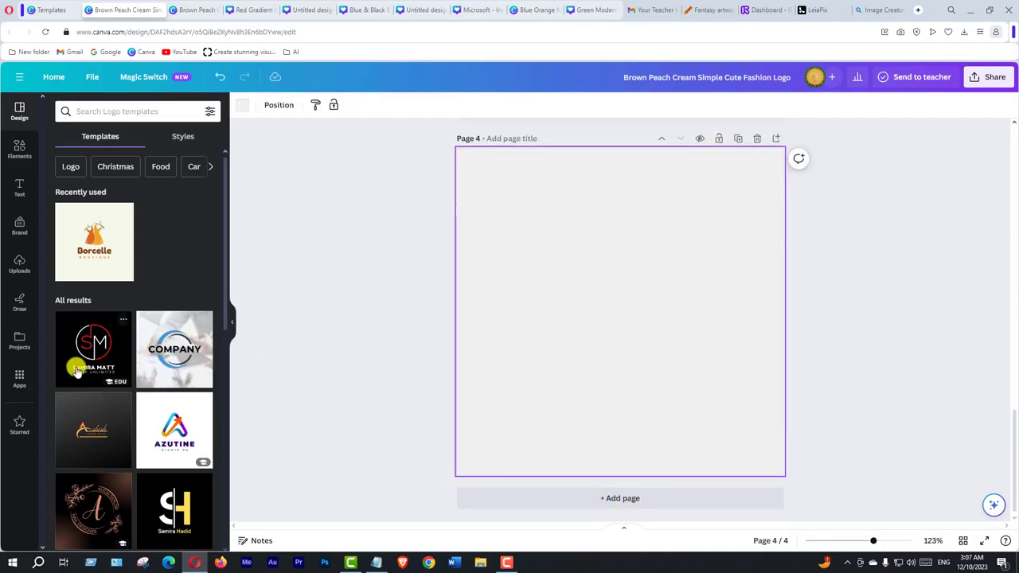
Apply the "Bailey premium" logo template with the orange and pink B to the empty page 4
scroll(111, 360, "down", 3)
scroll(111, 364, "down", 1)
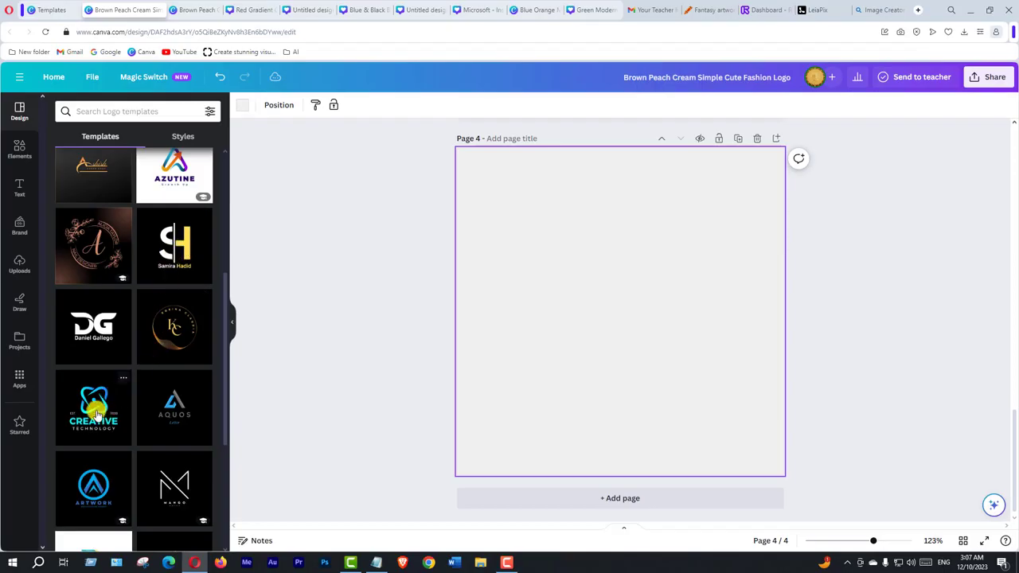
scroll(133, 388, "down", 1)
scroll(135, 388, "down", 1)
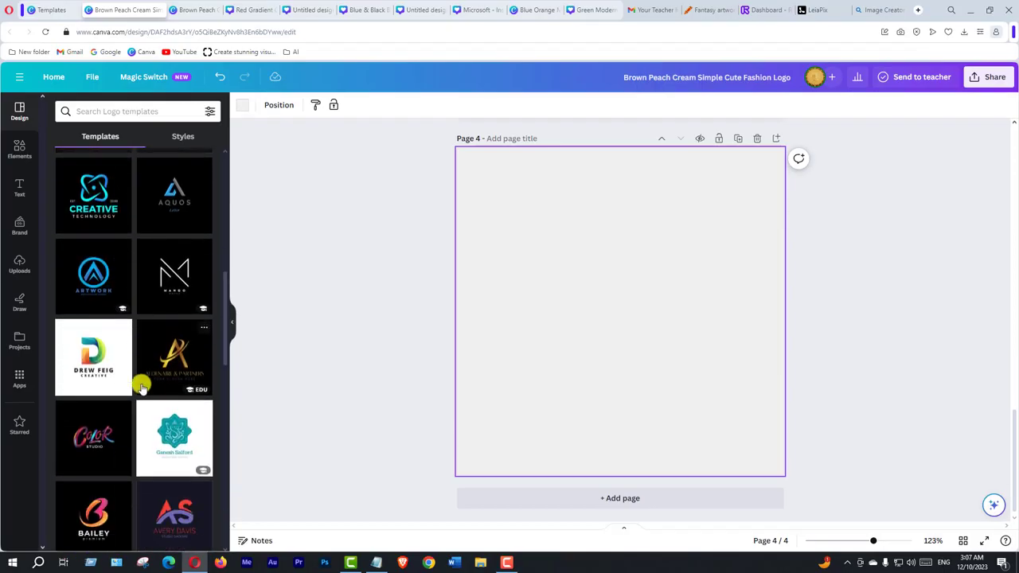
scroll(142, 390, "down", 2)
scroll(143, 398, "down", 1)
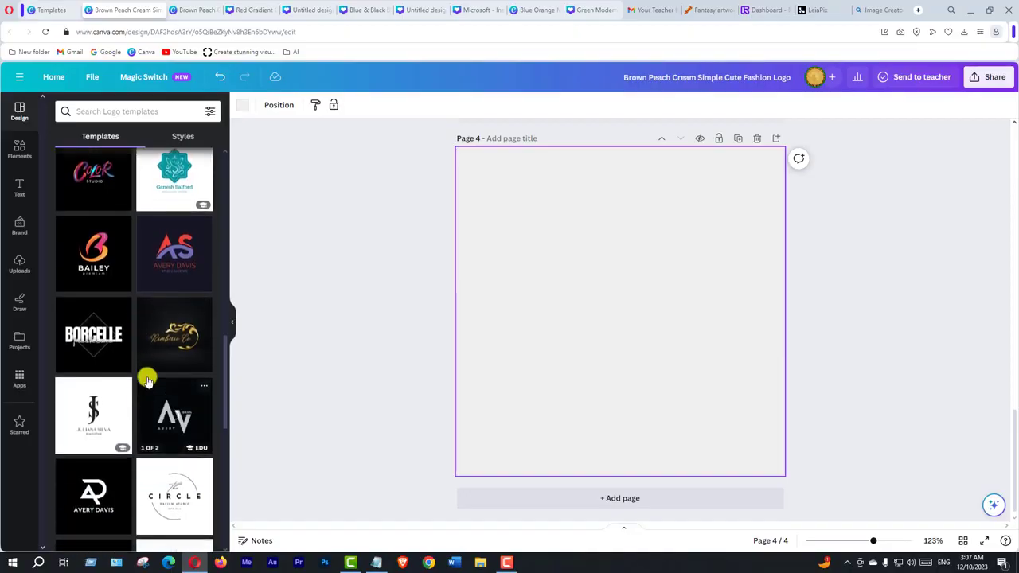
left_click(90, 257)
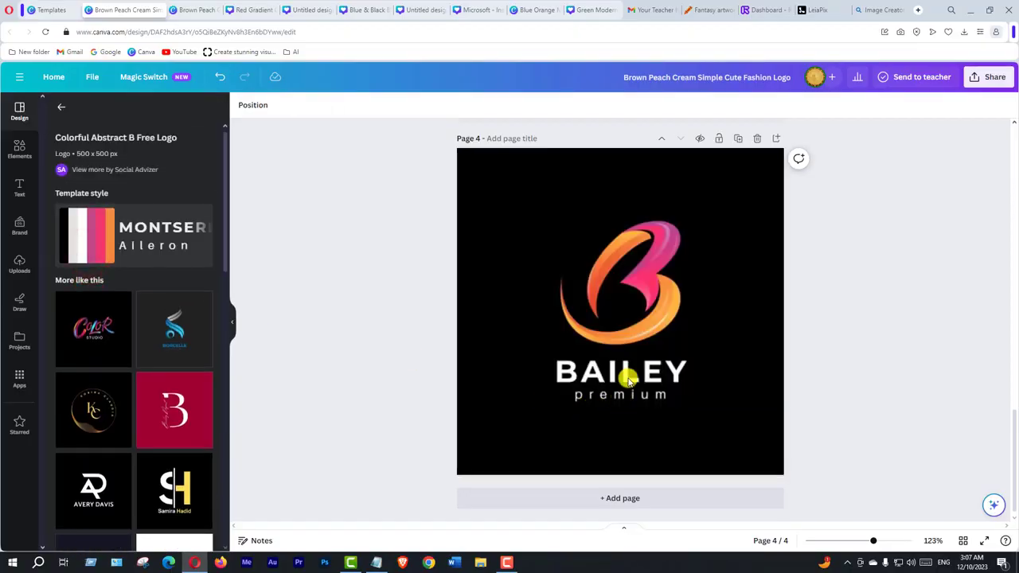
Replace the "Borcelle" brand name on page 3 with "Aroha Fashion" and widen its text box so it fits on one line
scroll(155, 428, "down", 4)
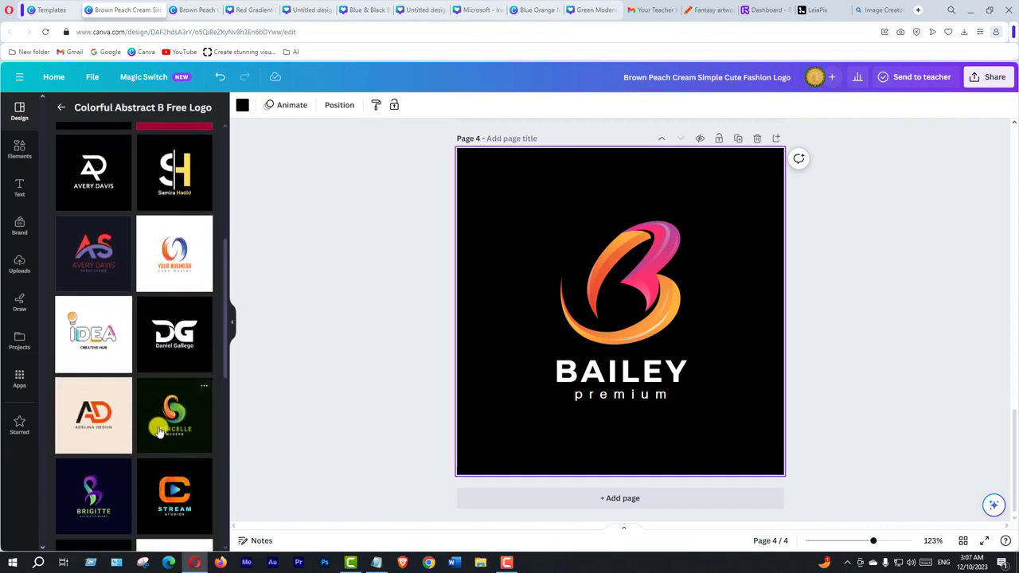
scroll(159, 431, "up", 5)
scroll(676, 467, "up", 4)
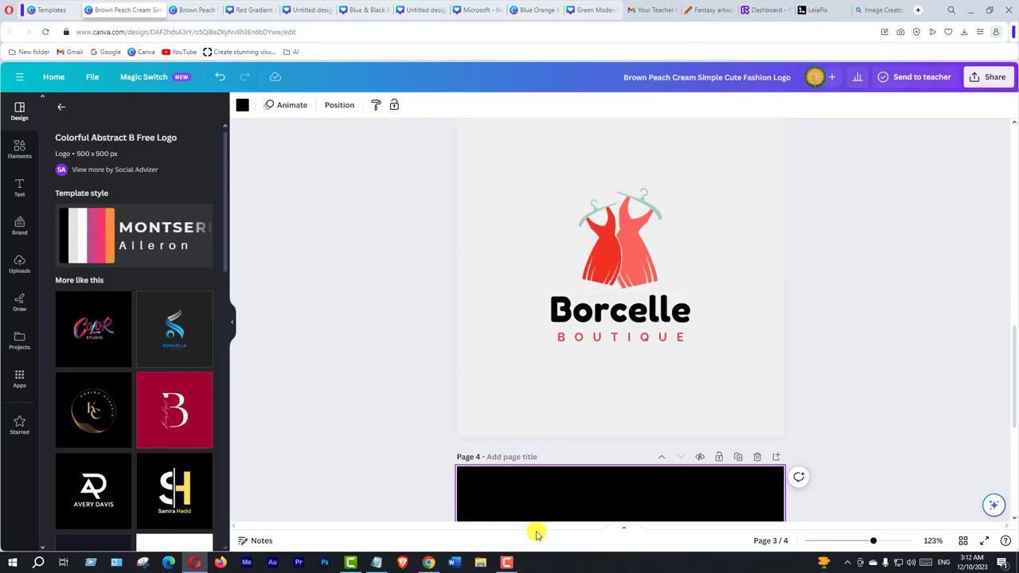
left_click(508, 563)
left_click(615, 305)
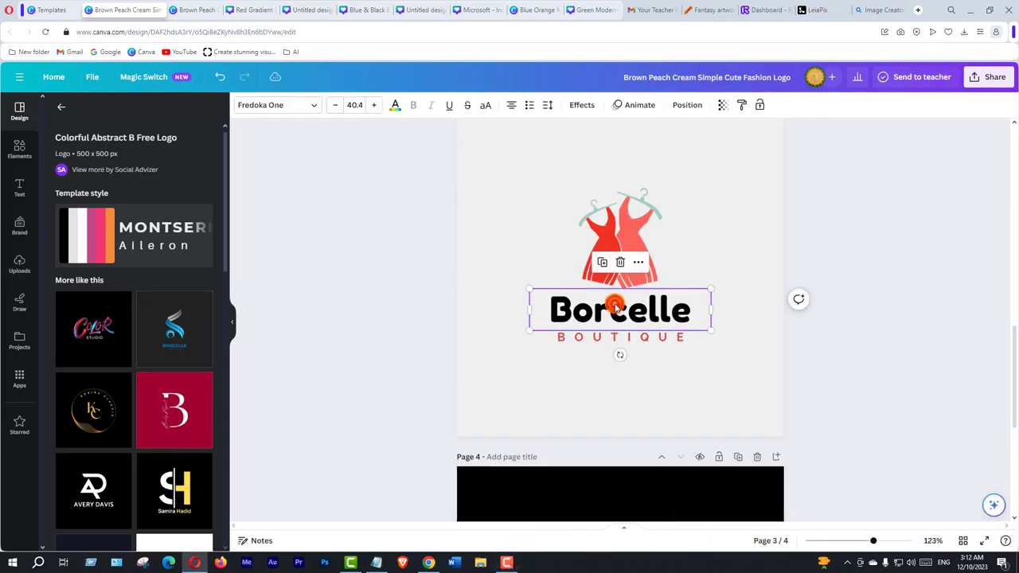
double_click(615, 305)
type("Aroha Fashion")
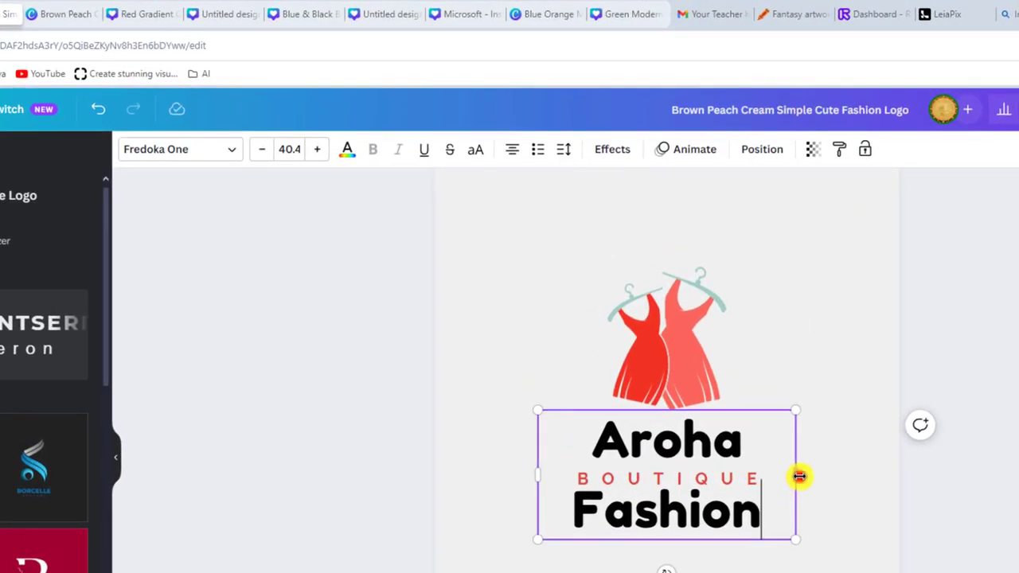
left_click_drag(799, 477, 928, 471)
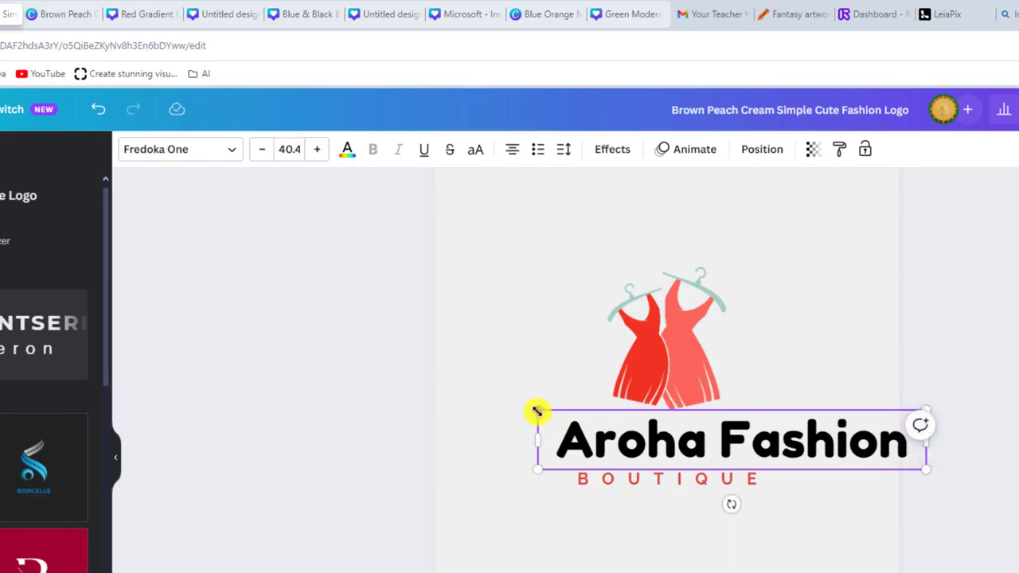
Scale the "Aroha Fashion" text down to size 31.4 and centre it horizontally on the page, just beneath the dresses
left_click_drag(537, 410, 596, 423)
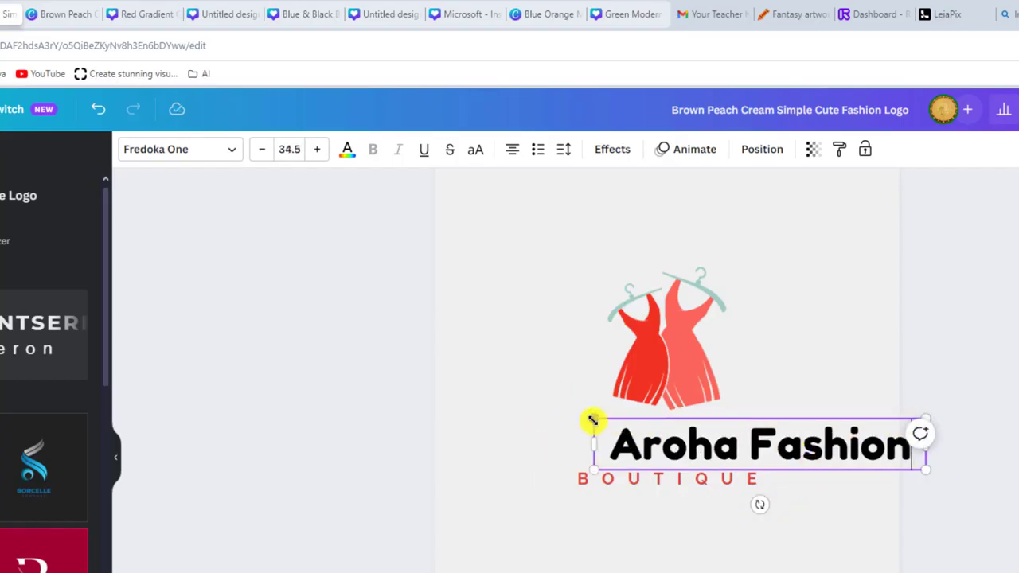
left_click_drag(593, 419, 617, 424)
left_click(714, 547)
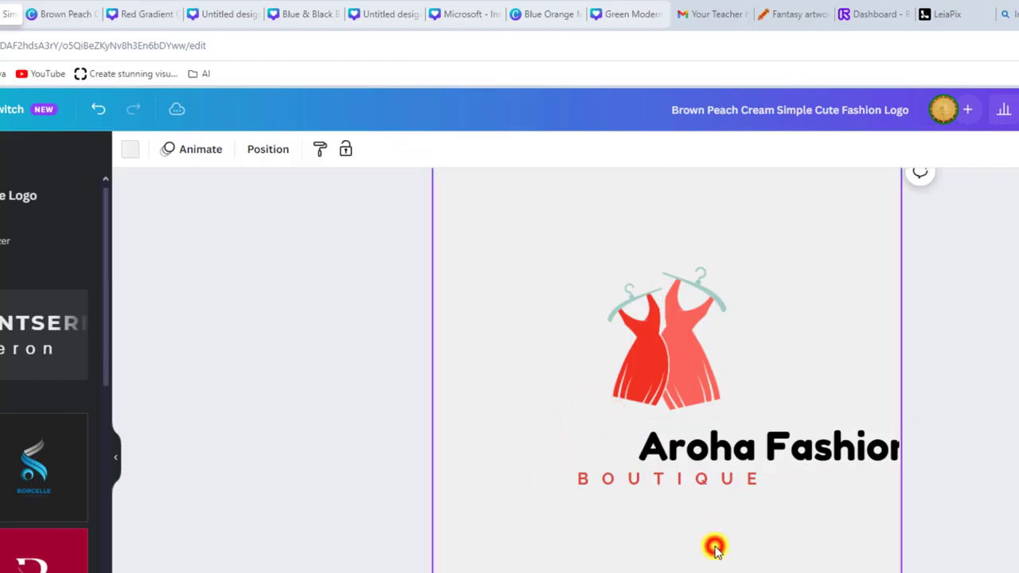
left_click(805, 450)
left_click_drag(808, 449, 698, 439)
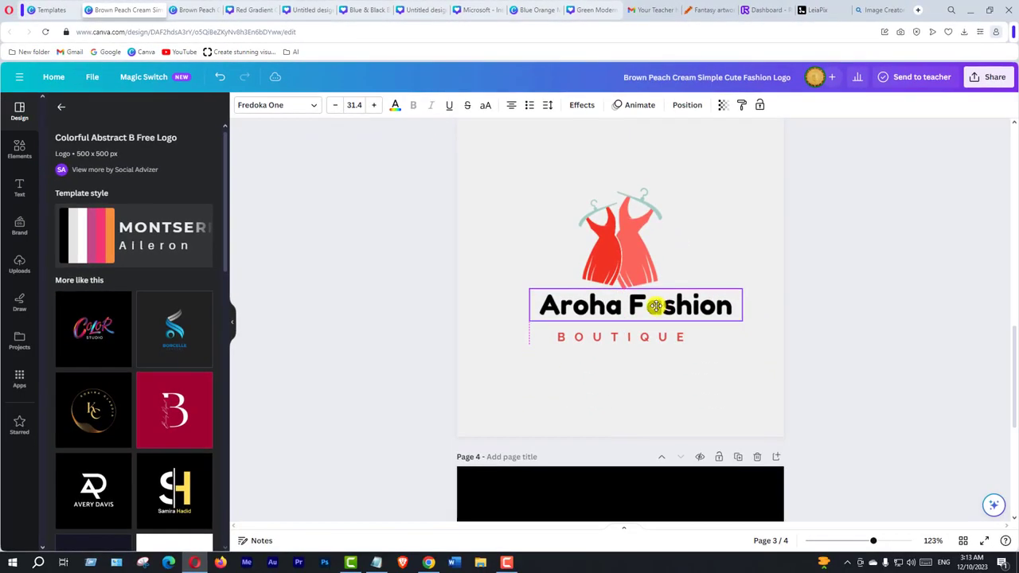
left_click_drag(655, 306, 644, 306)
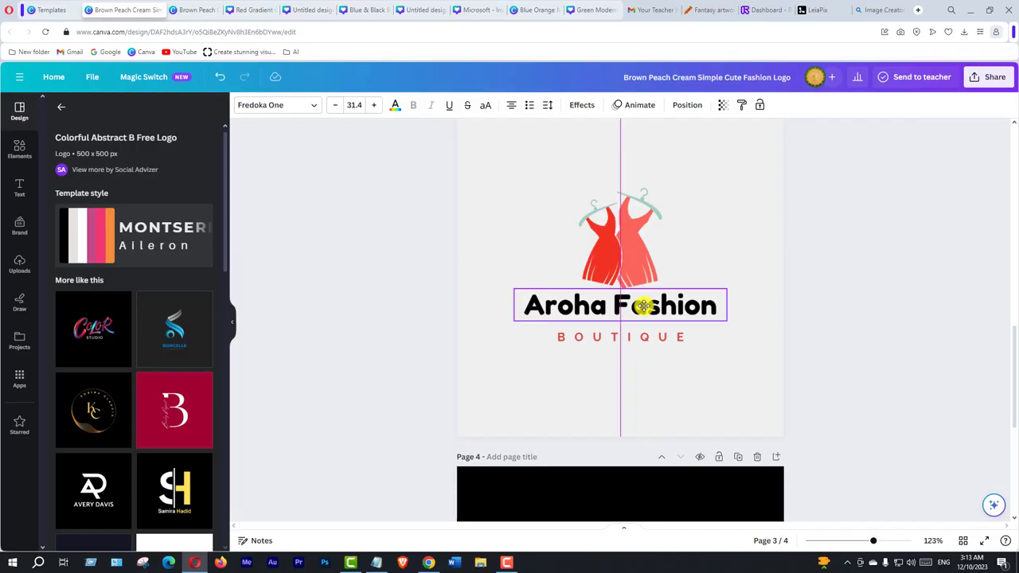
left_click_drag(644, 306, 643, 306)
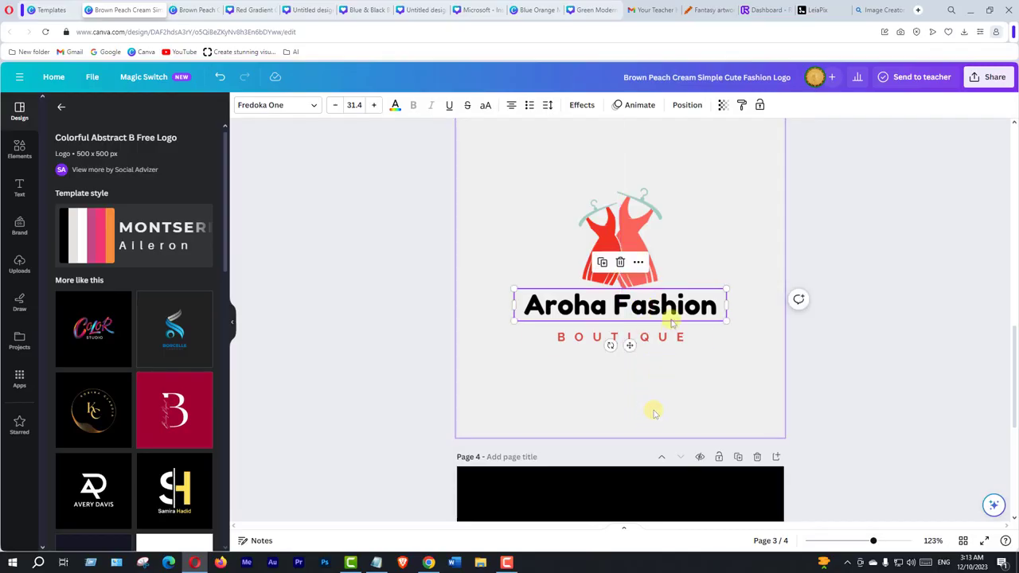
left_click(660, 371)
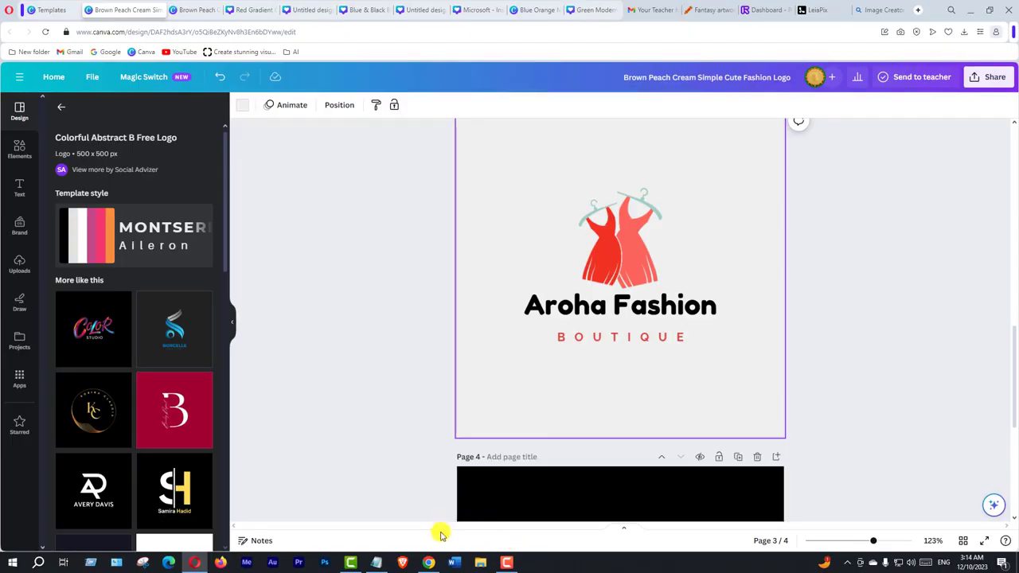
Replace the "BOUTIQUE" tagline with "BUY NOW OR CRY LATER" and widen its text box to about 539 so it fits on one line
left_click(429, 564)
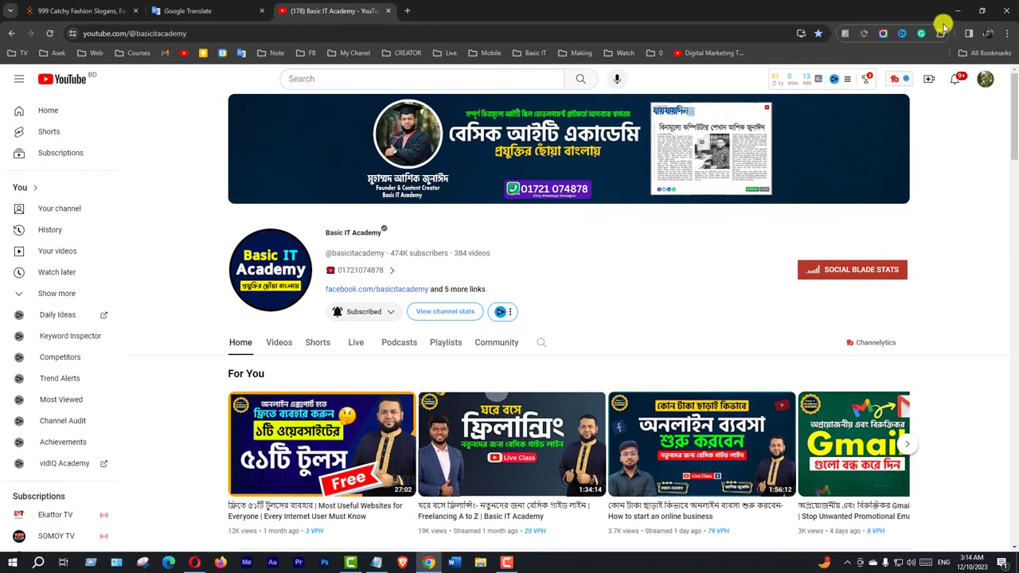
left_click(961, 11)
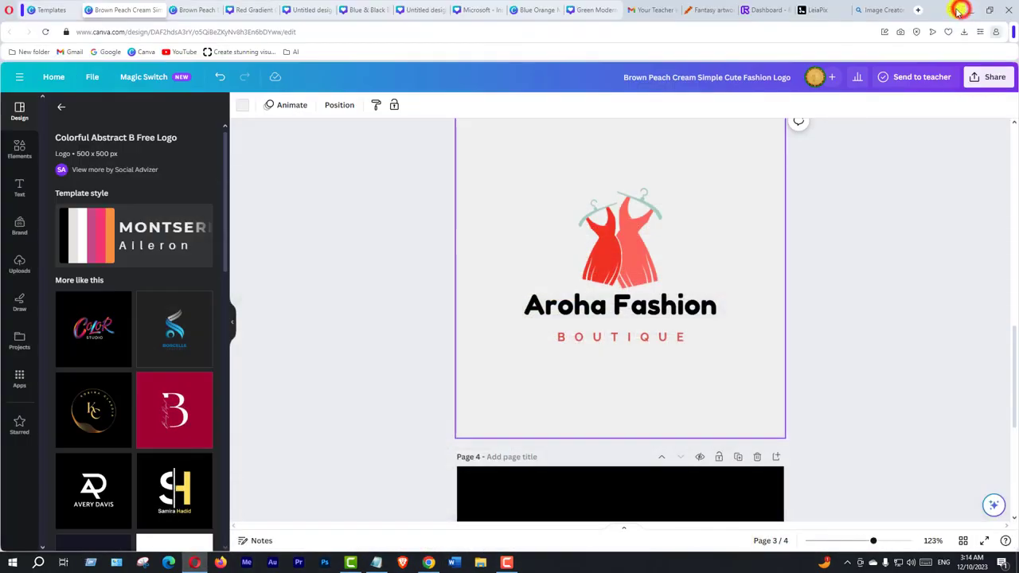
double_click(610, 340)
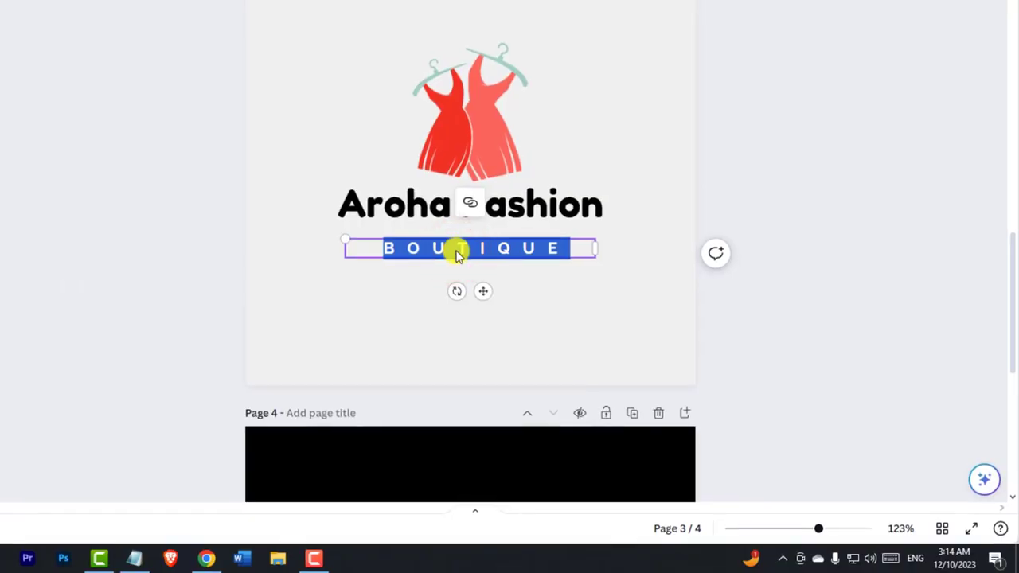
type("BUY NOW OR CRY LATER")
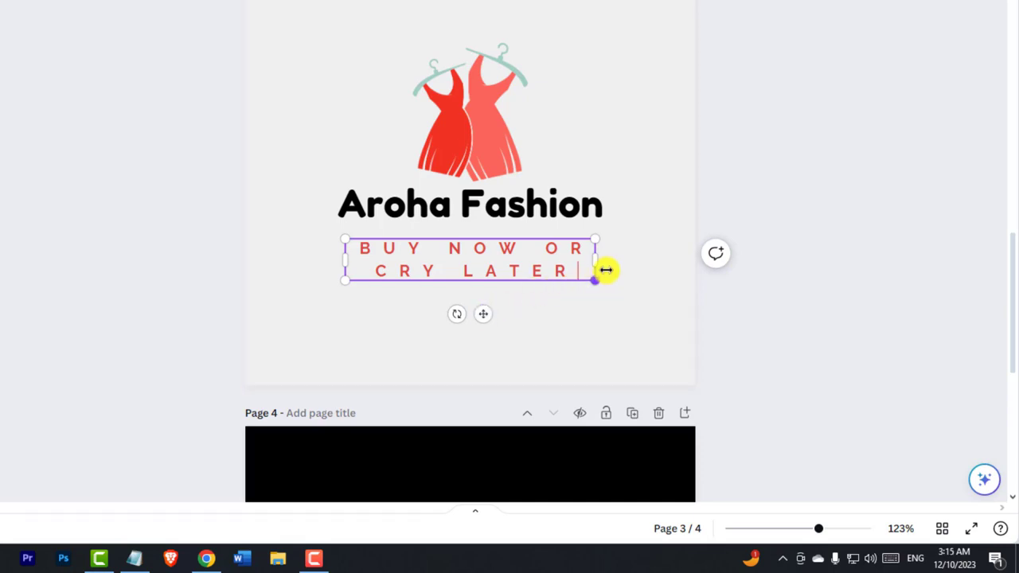
left_click_drag(598, 261, 840, 262)
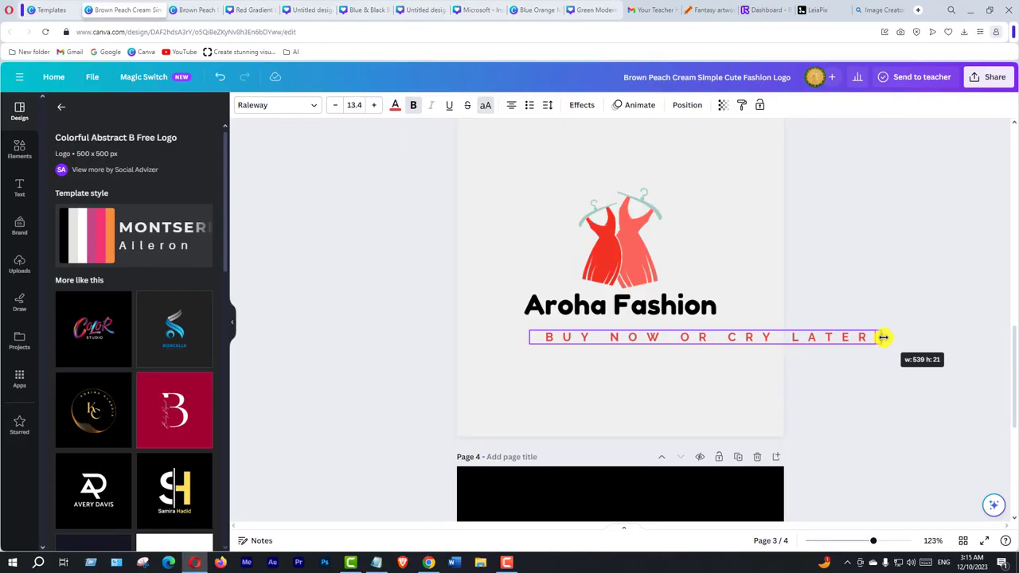
left_click_drag(883, 338, 883, 337)
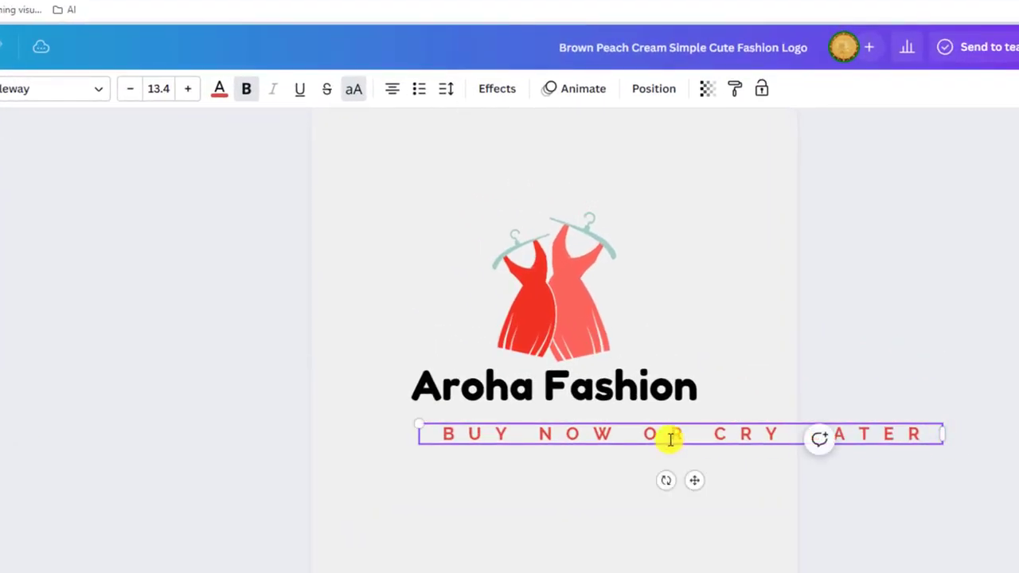
Set the letter spacing of the "BUY NOW OR CRY LATER" tagline to 0
triple_click(578, 437)
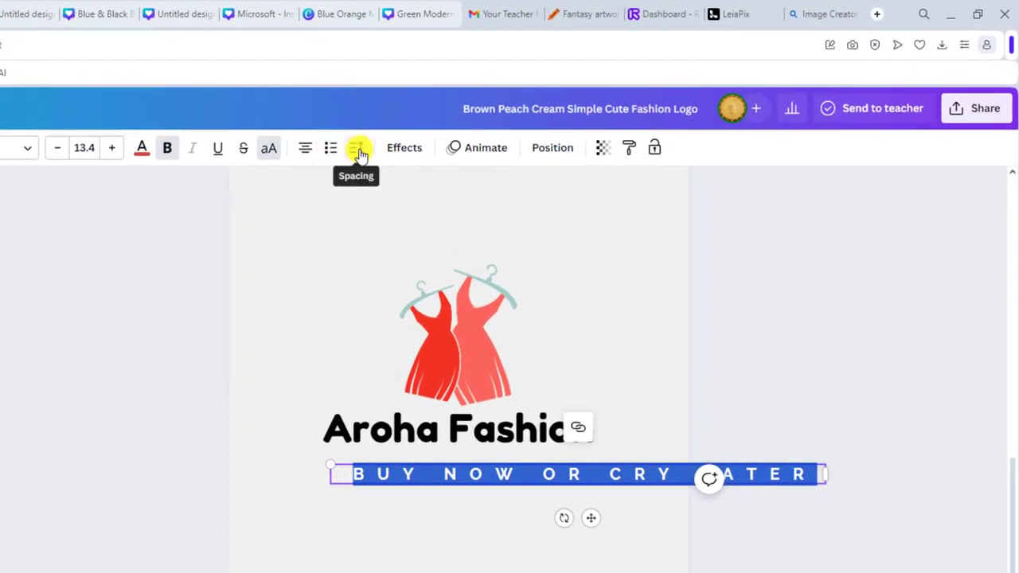
left_click(356, 151)
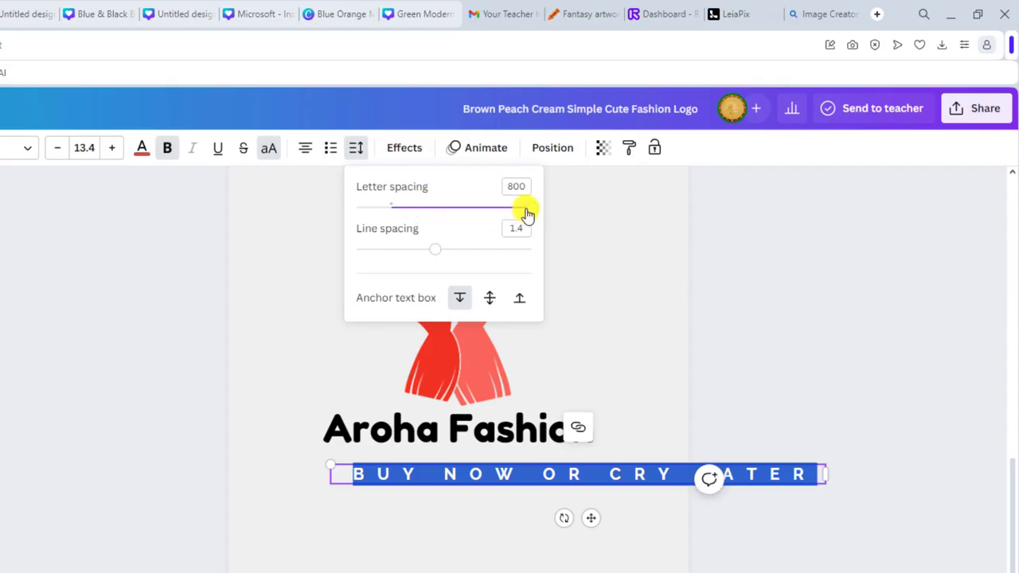
left_click_drag(529, 209, 393, 231)
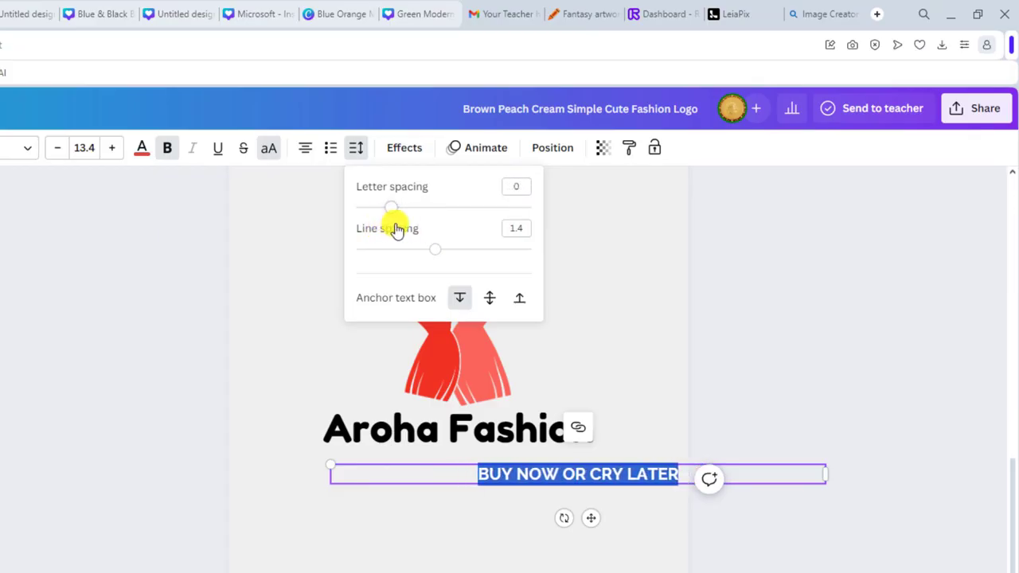
left_click(599, 240)
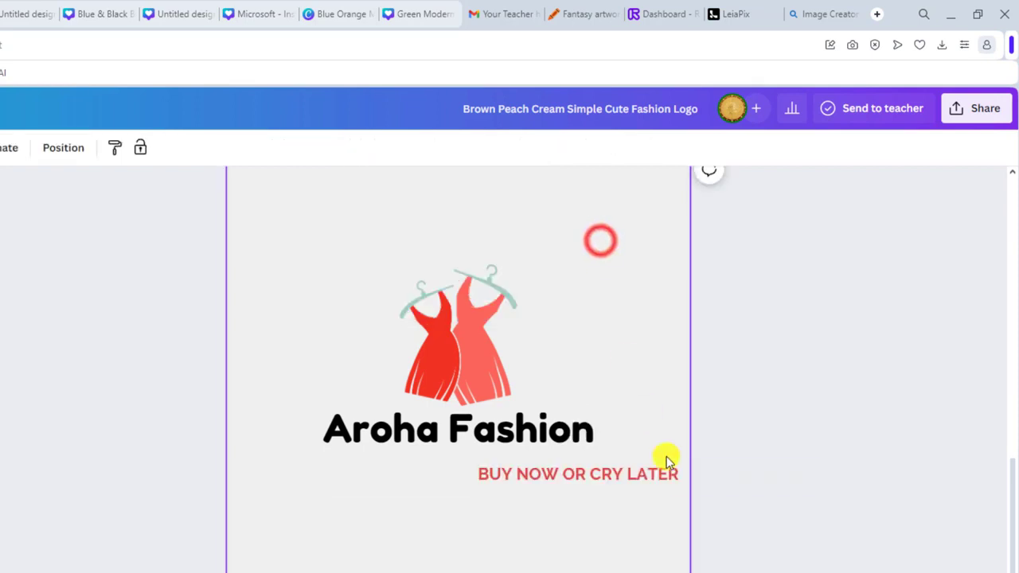
left_click(616, 537)
Centre the tagline horizontally on the page and move it up close beneath the "Aroha Fashion" brand name
left_click(603, 475)
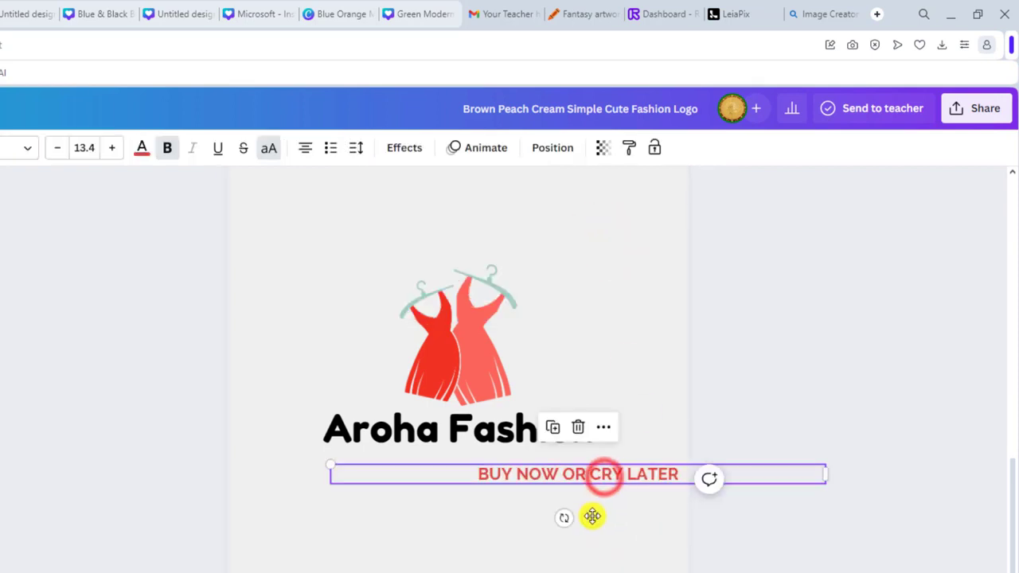
left_click(625, 543)
left_click(610, 470)
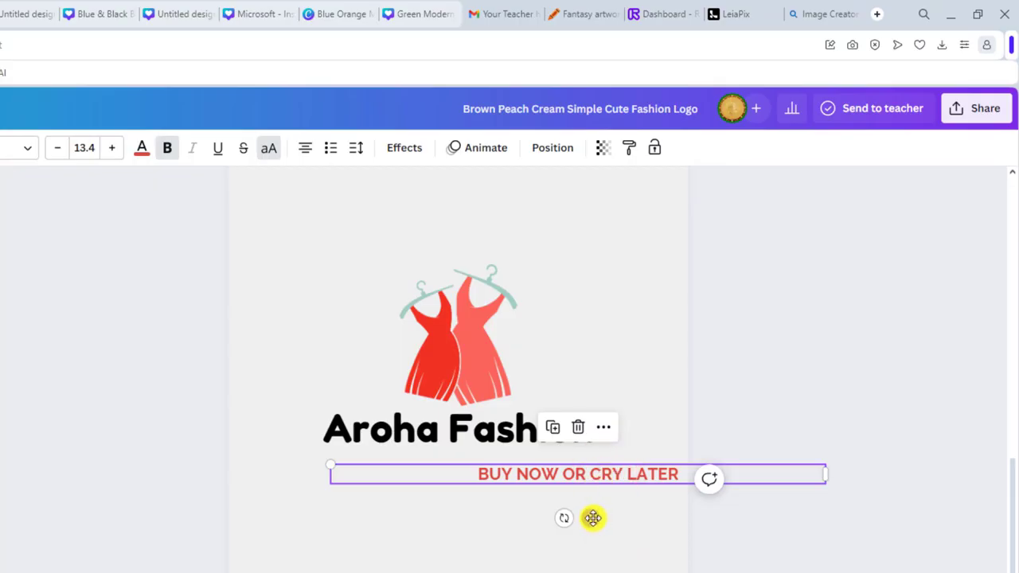
left_click_drag(593, 518, 468, 514)
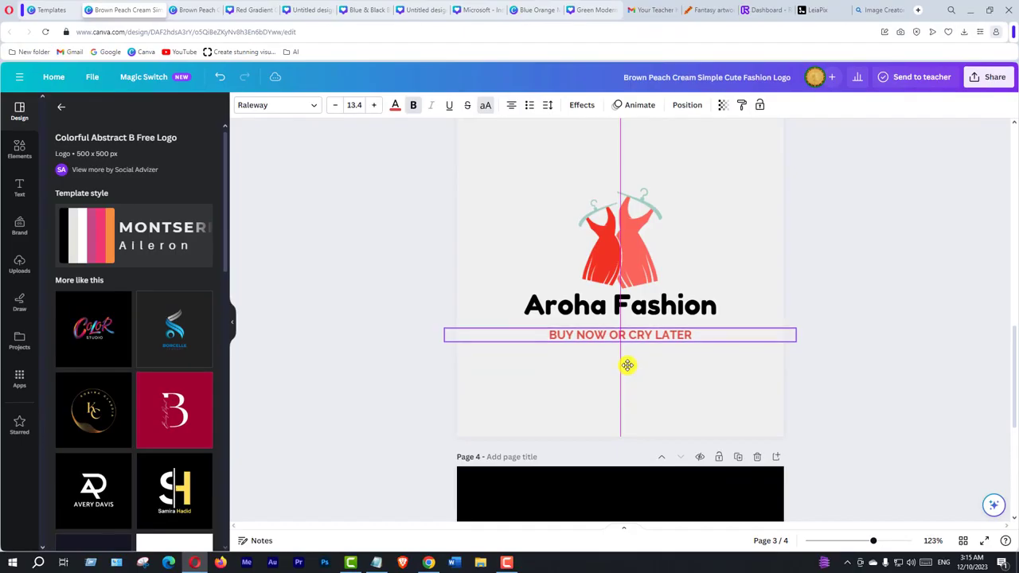
left_click_drag(627, 366, 630, 362)
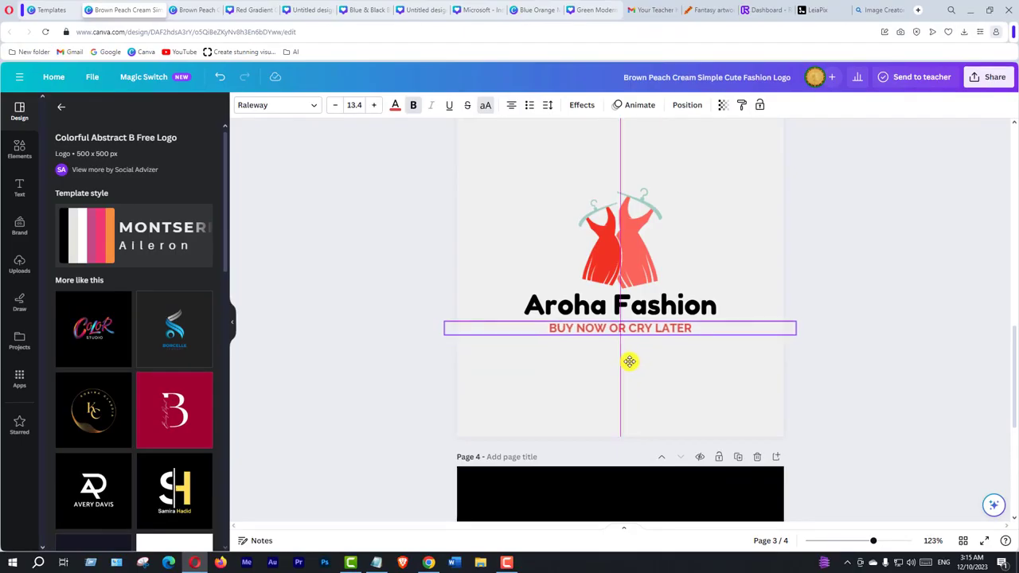
left_click_drag(630, 362, 629, 362)
left_click(676, 380)
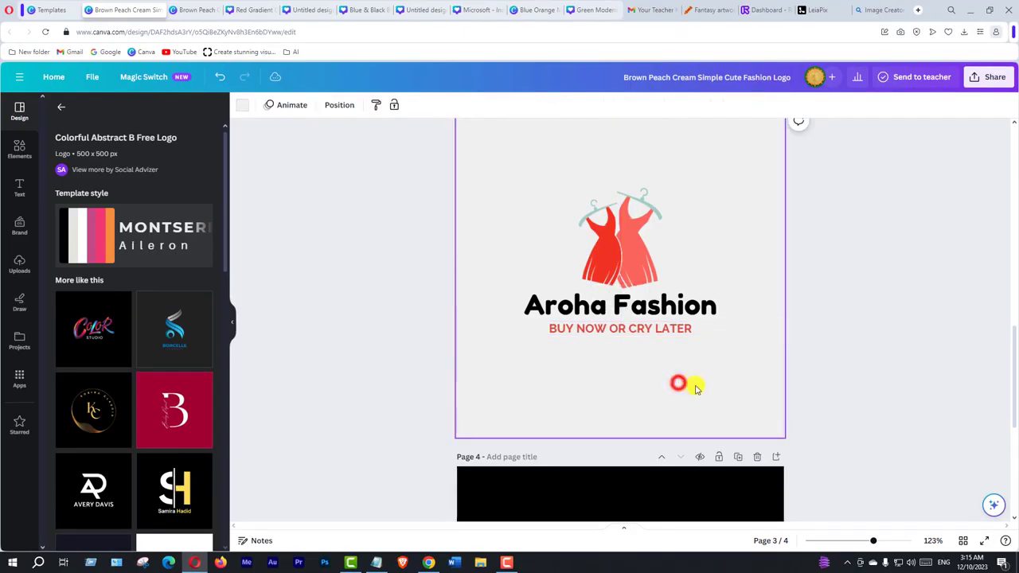
left_click(887, 367)
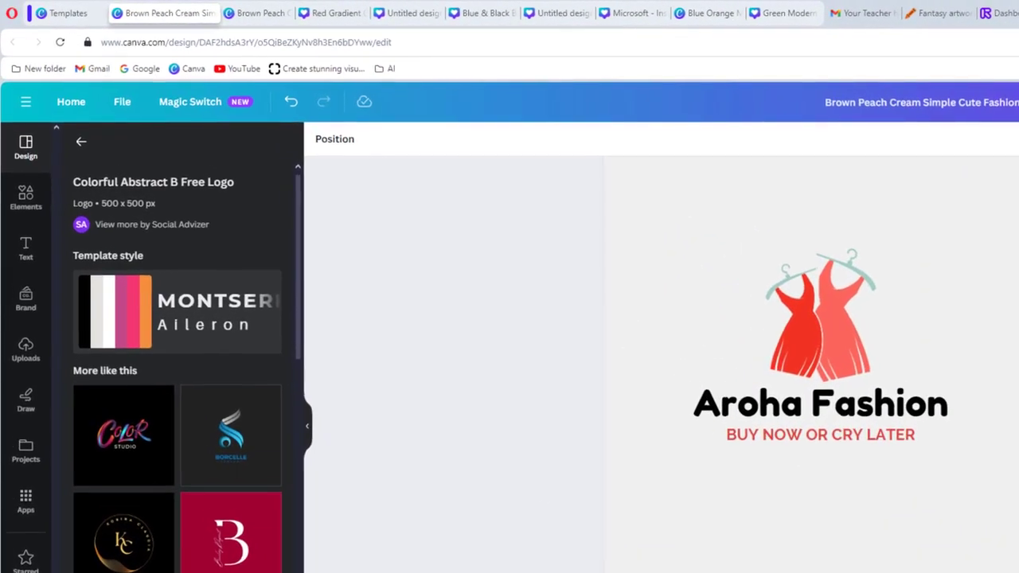
Recolour the coral dress in the graphic with the middle green of the test2 brand palette
left_click(793, 333)
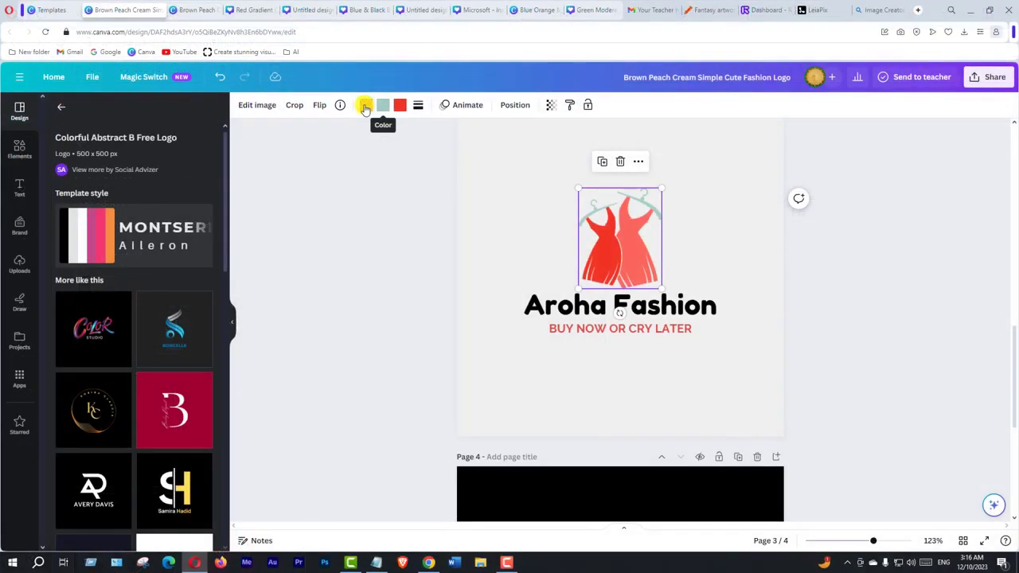
left_click(486, 142)
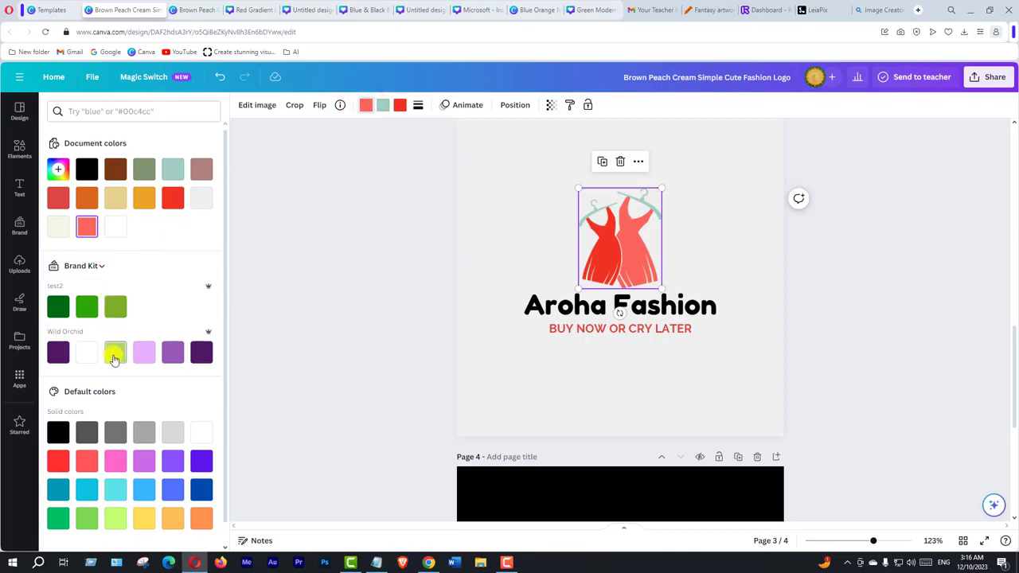
left_click(88, 309)
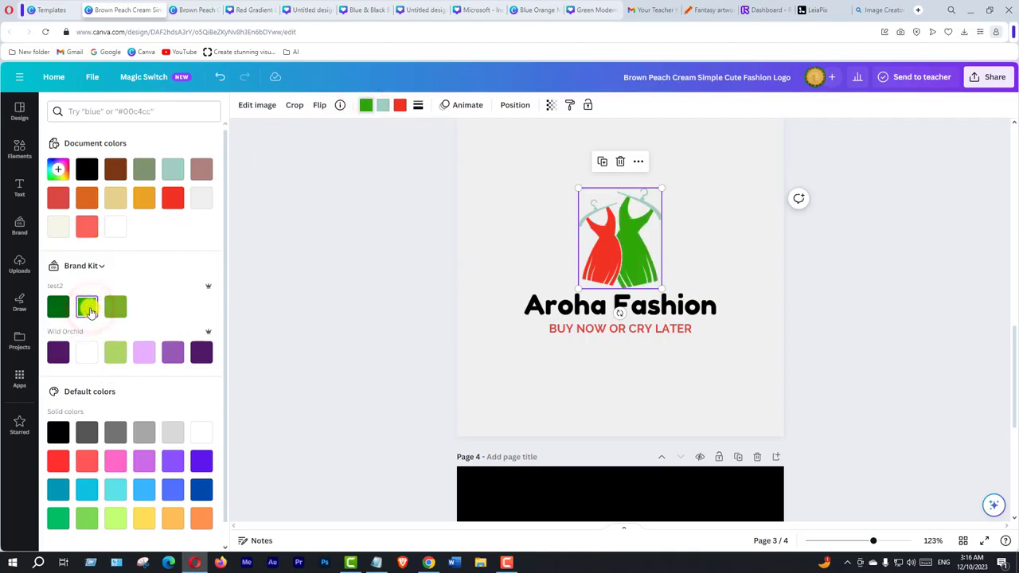
Try yellow, violet, lilac and pink on the hangers of the dress graphic, and settle on the red #f13223
left_click(385, 111)
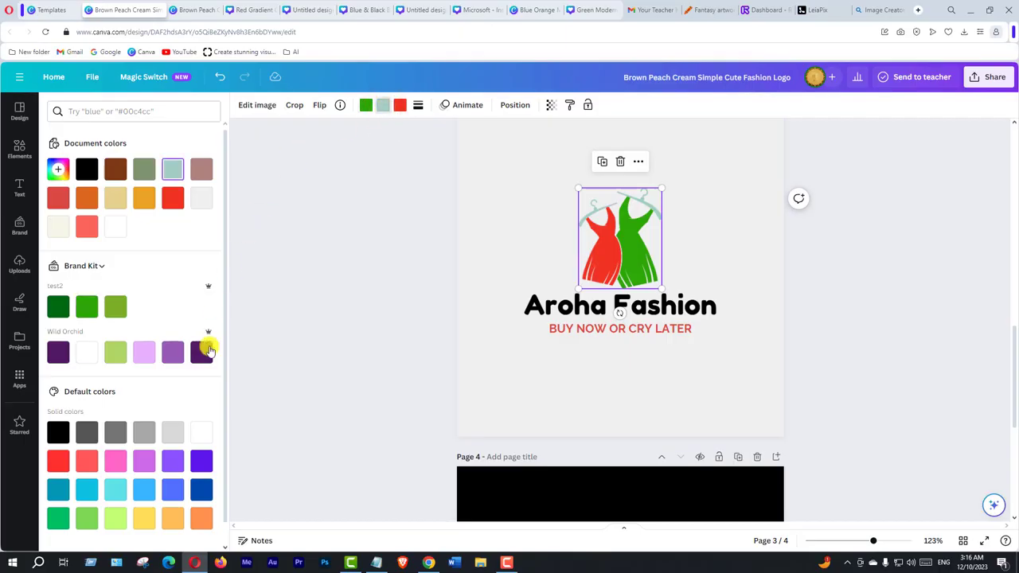
left_click(144, 518)
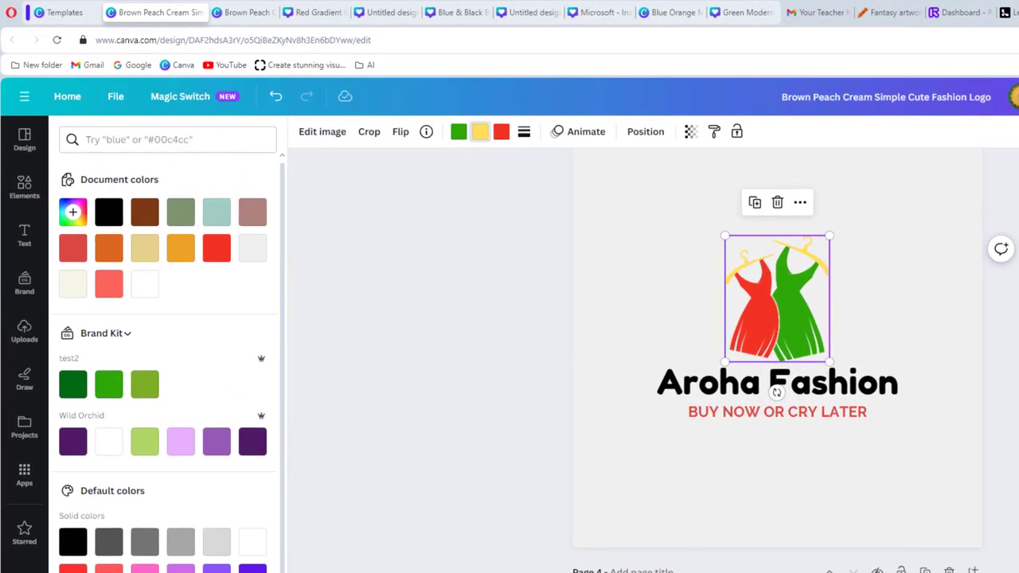
left_click(252, 569)
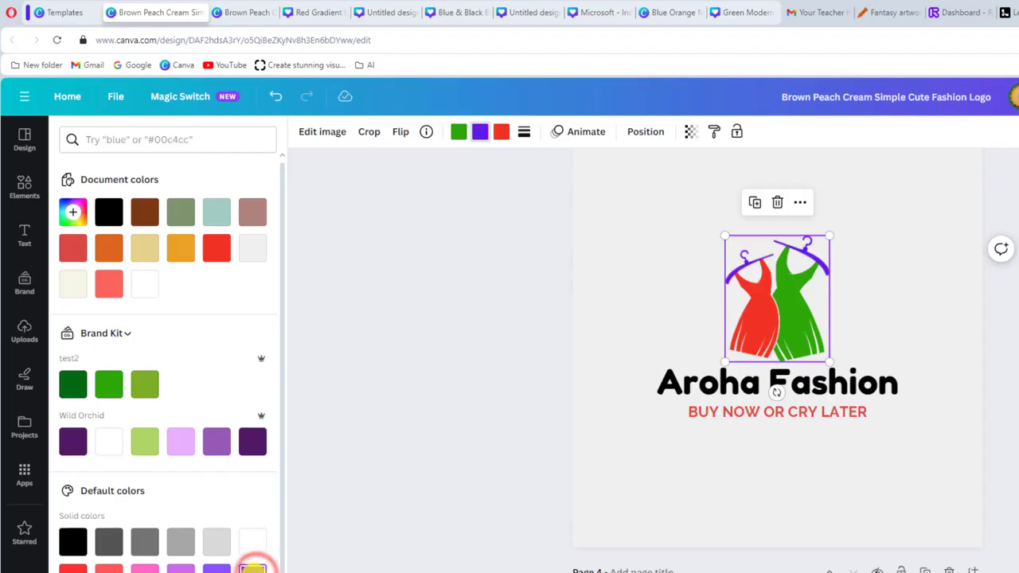
left_click(181, 442)
left_click(144, 568)
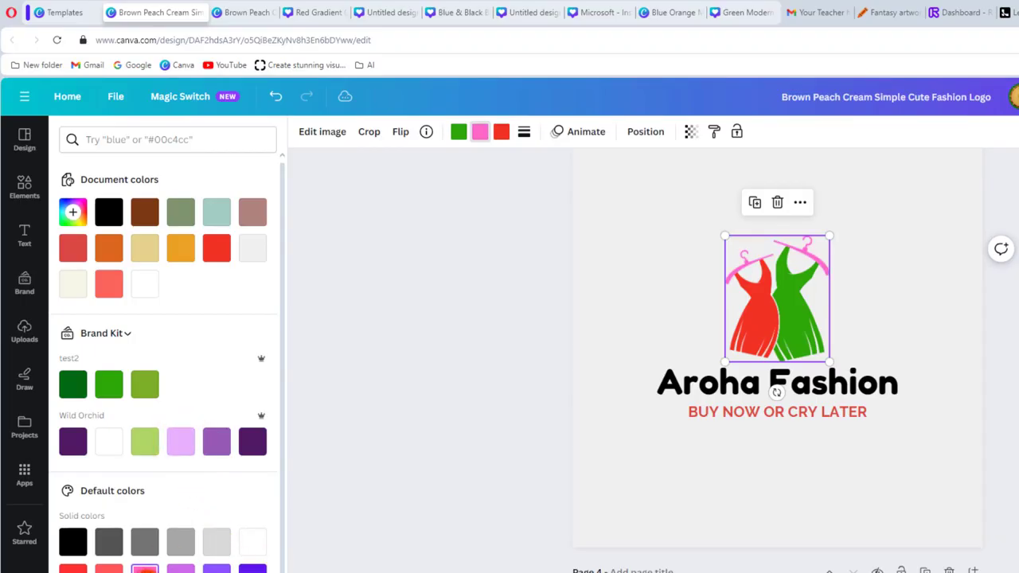
left_click(216, 249)
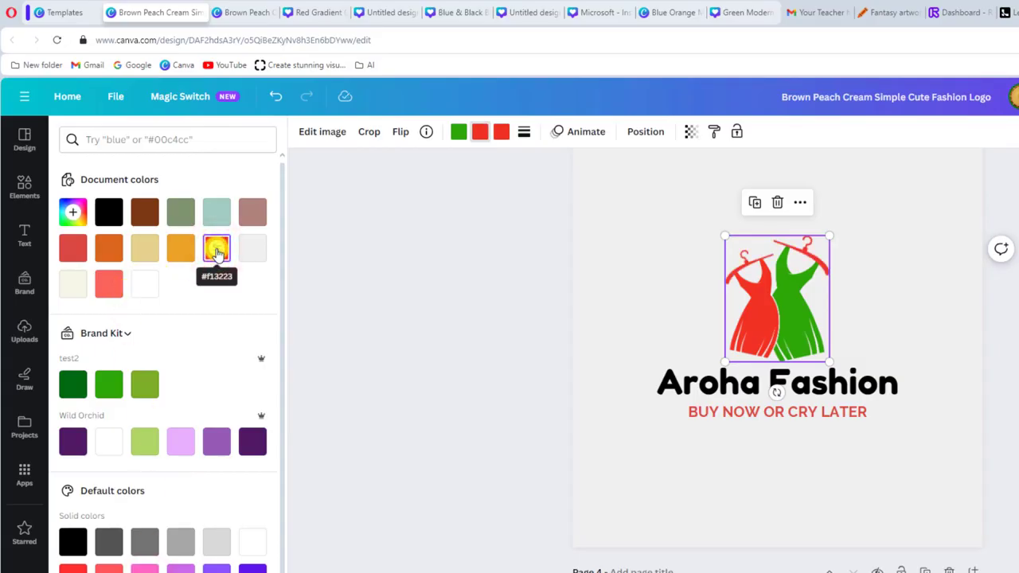
Recolour the hangers of the dress graphic with the sage green #7d946e from the document colours
left_click(180, 212)
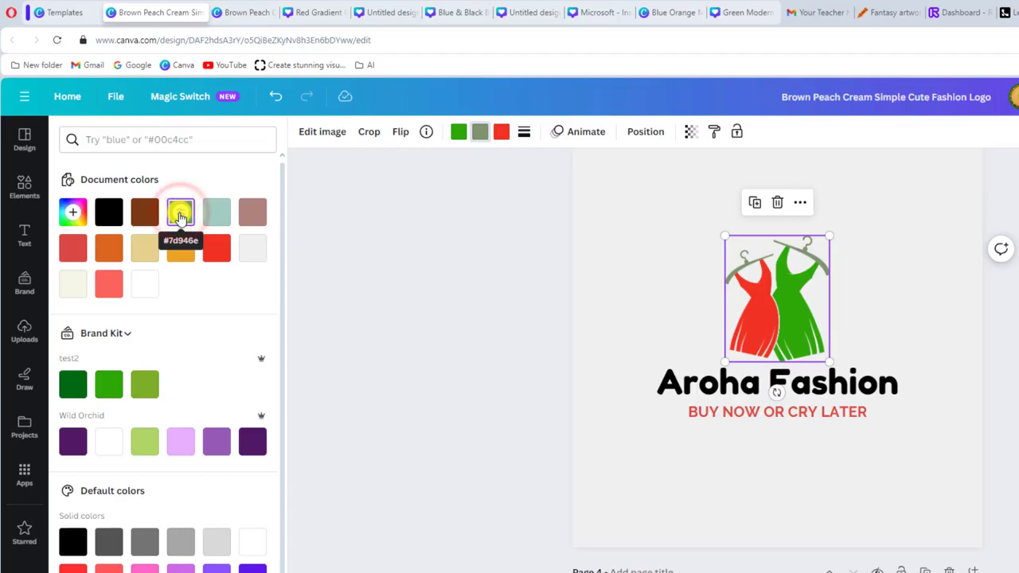
left_click(942, 316)
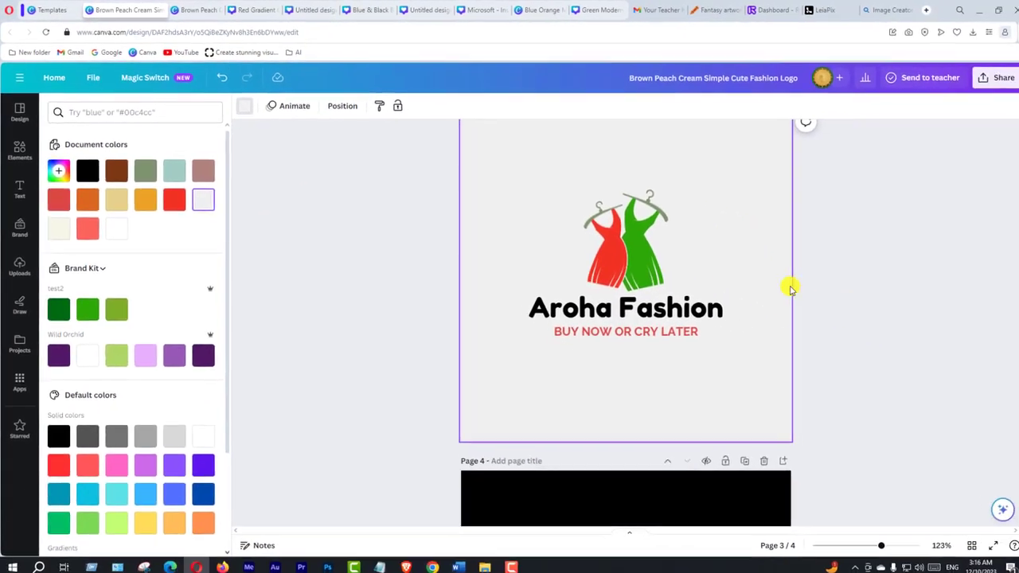
left_click(783, 331)
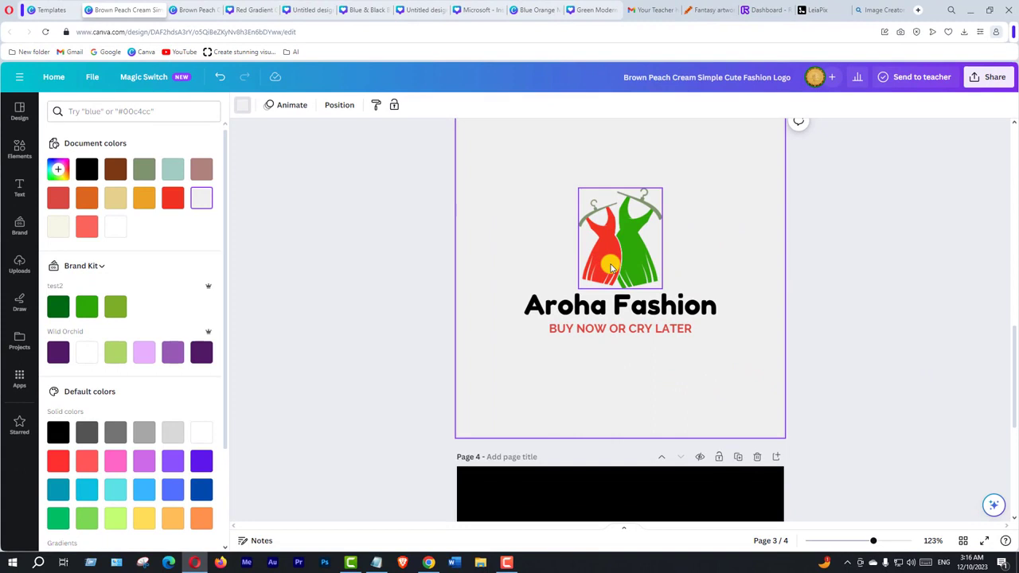
Try orange #eba327, lime, greens and dark turquoise #0097b2 on the "Aroha Fashion" brand name, and settle on black
left_click(622, 308)
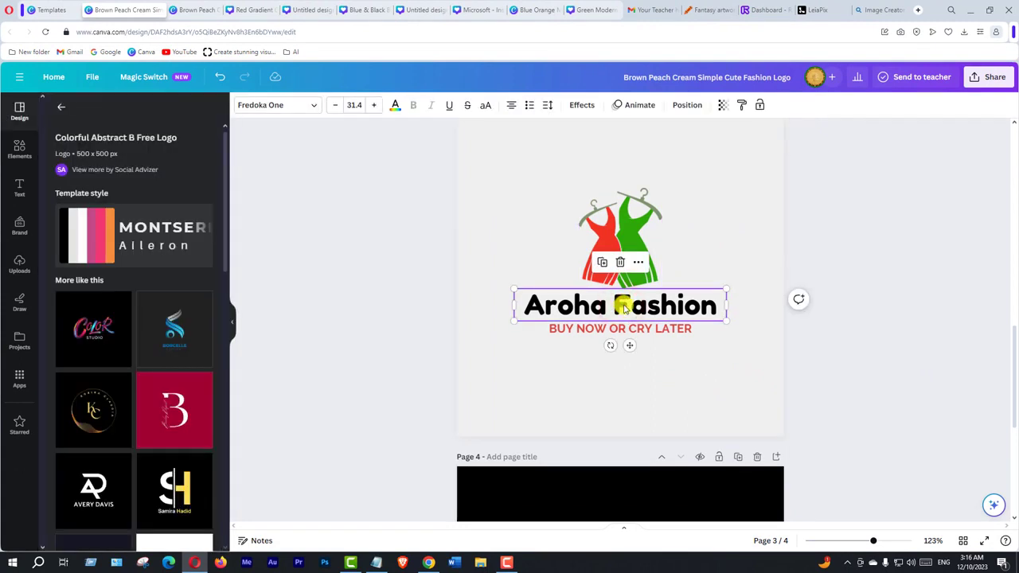
left_click(395, 108)
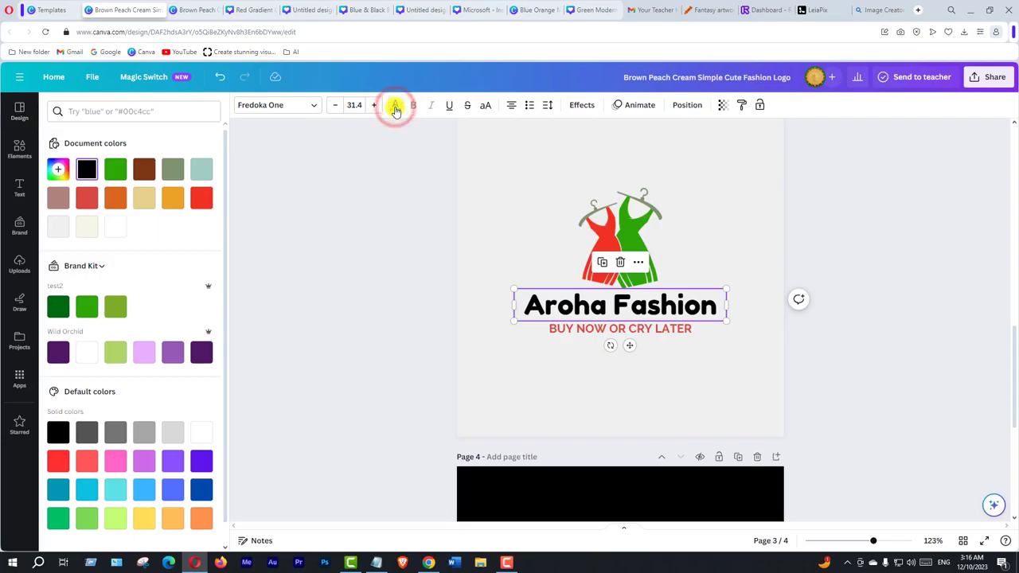
left_click(172, 199)
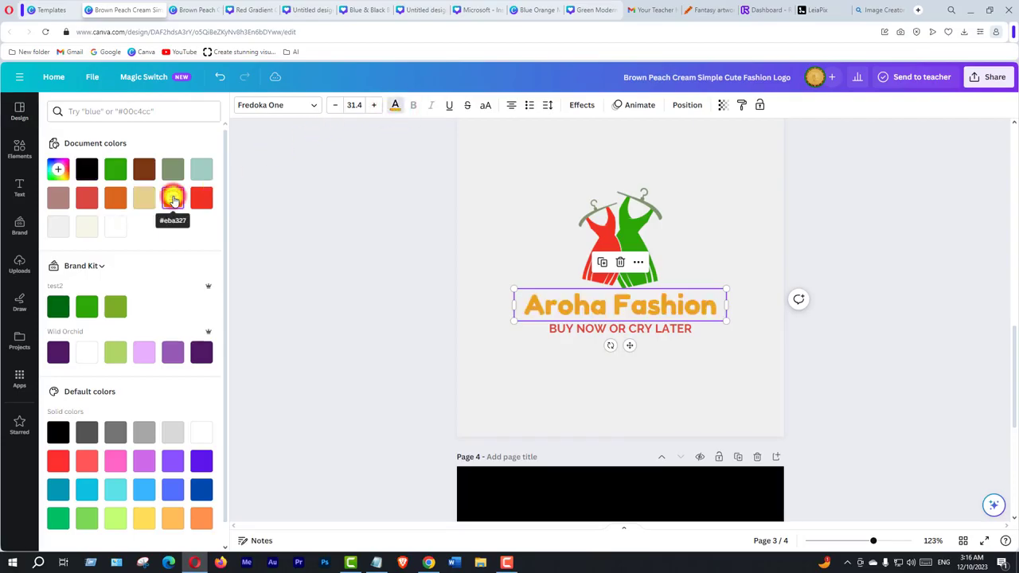
left_click(86, 168)
left_click(172, 198)
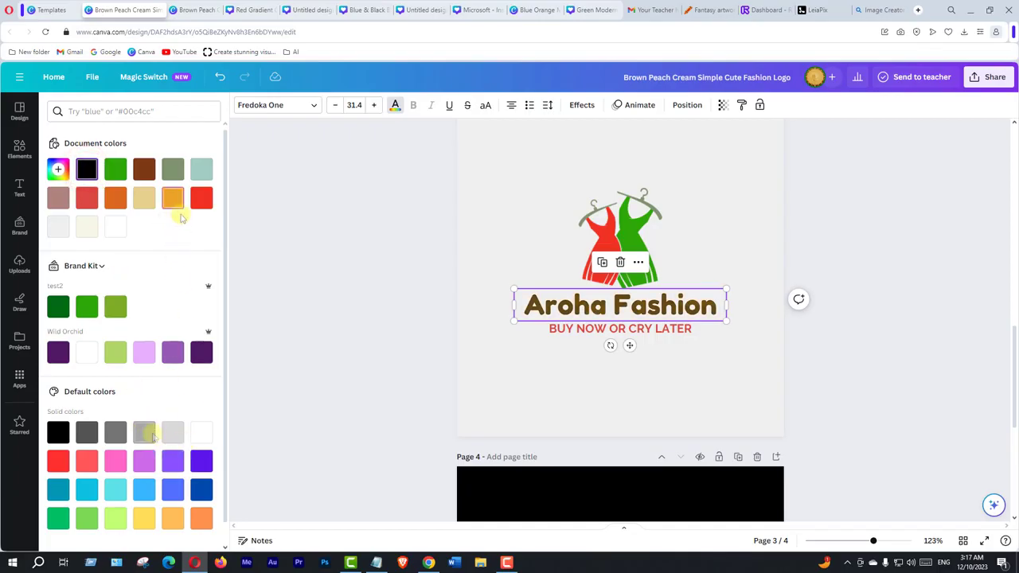
scroll(168, 434, "down", 1)
left_click(113, 500)
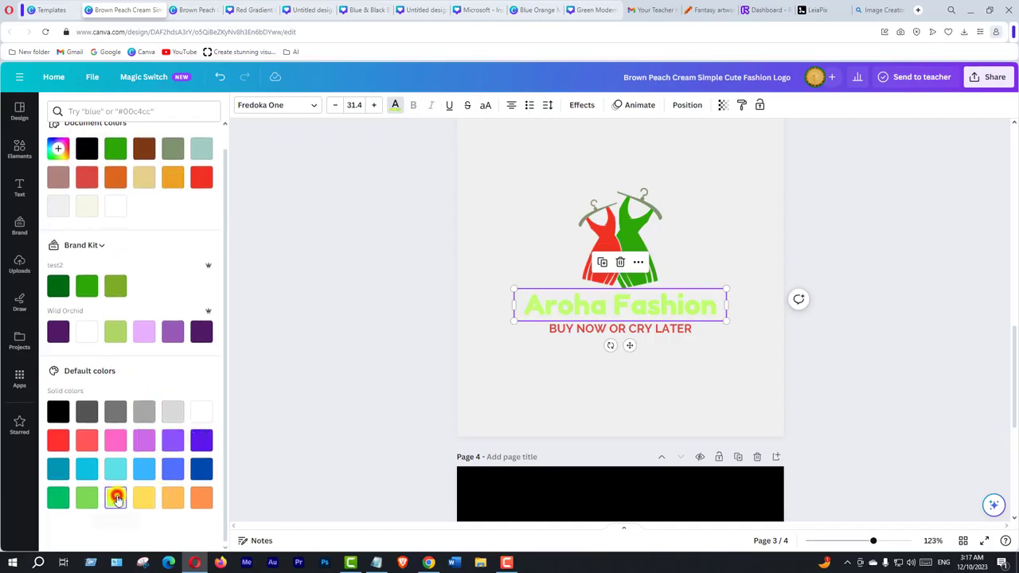
left_click(88, 498)
left_click(62, 500)
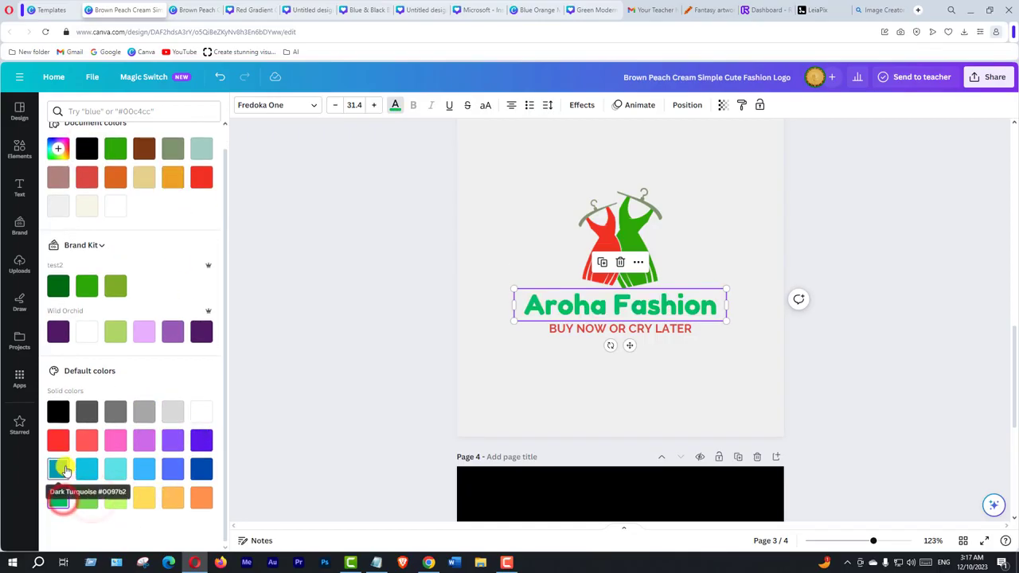
left_click(60, 470)
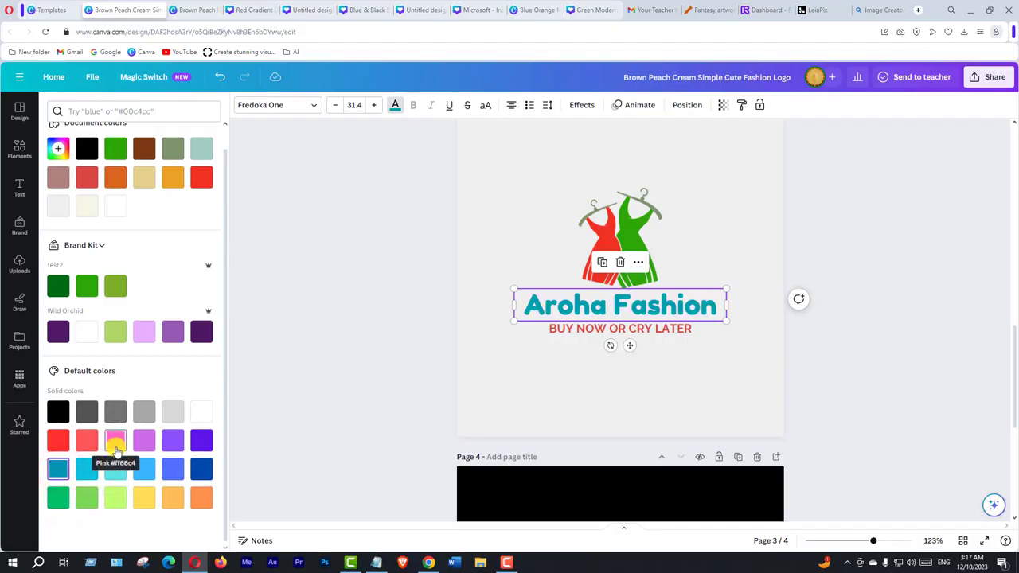
left_click(86, 150)
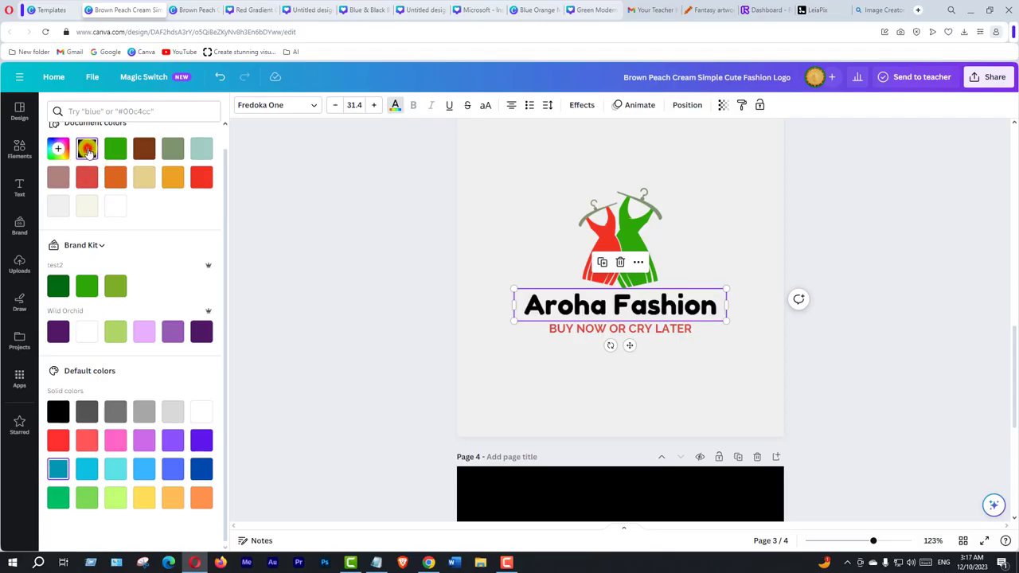
left_click(600, 388)
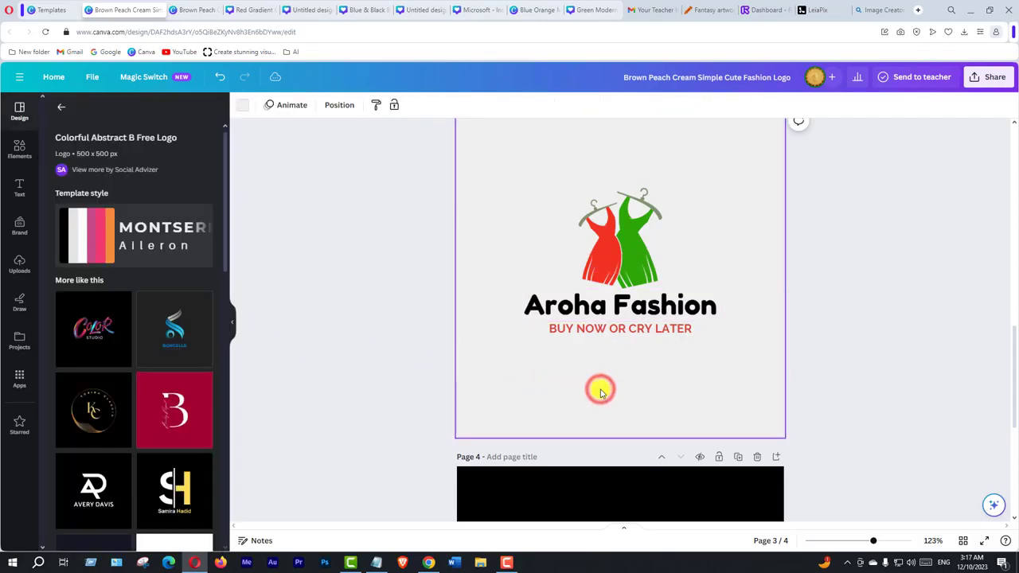
left_click(640, 331)
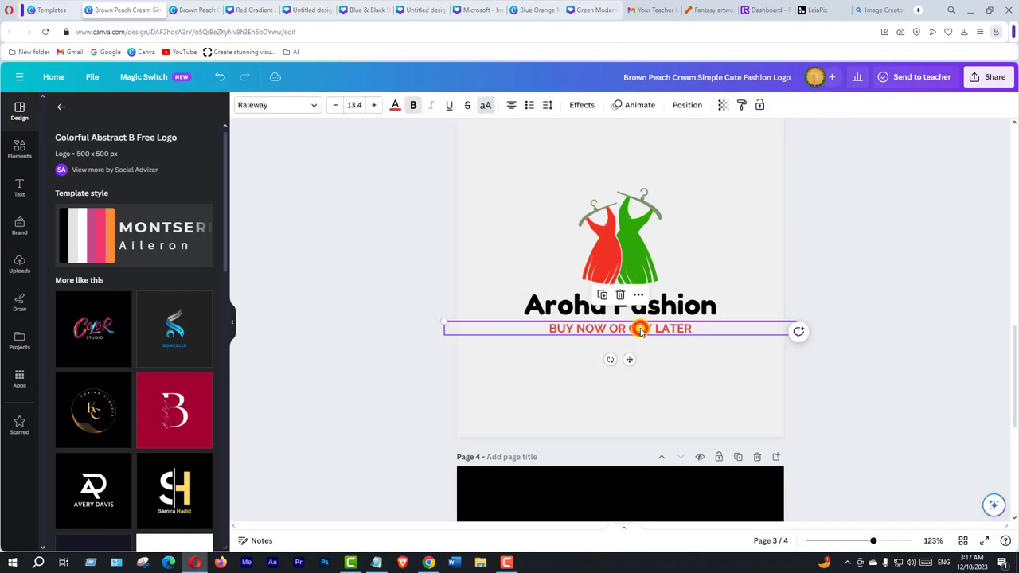
left_click(683, 369)
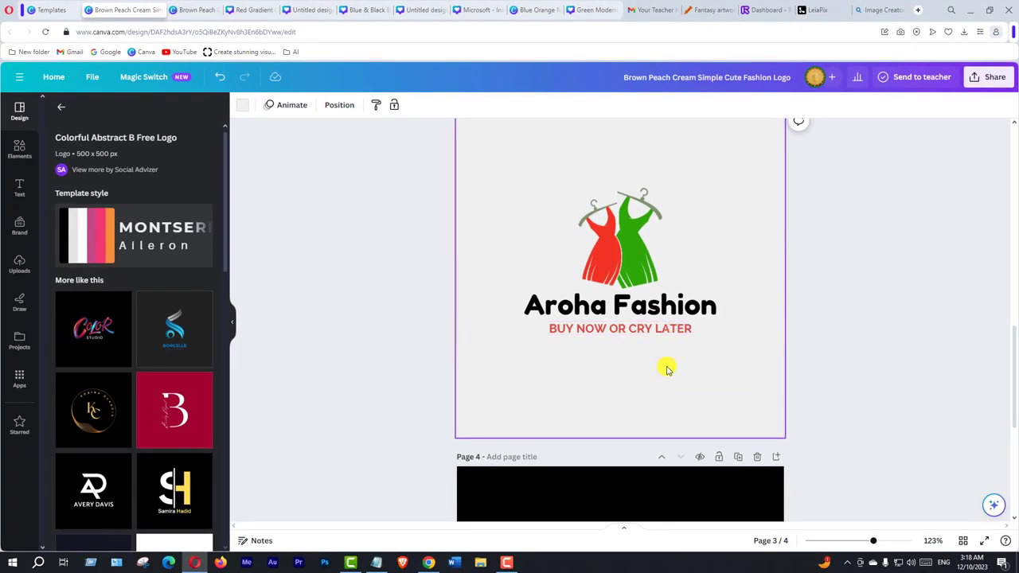
Open the download settings for the logo design
scroll(667, 368, "up", 2)
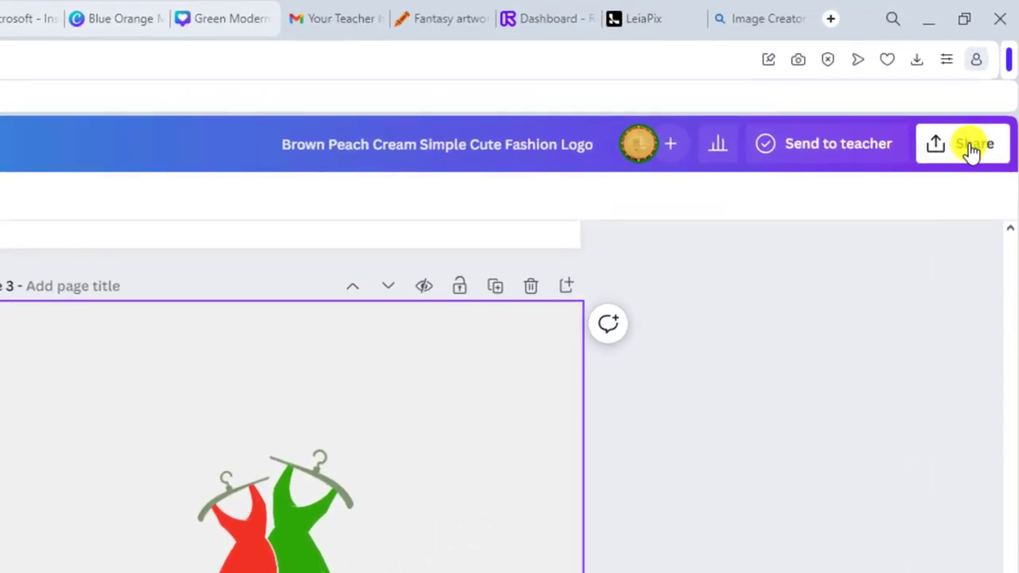
left_click(971, 148)
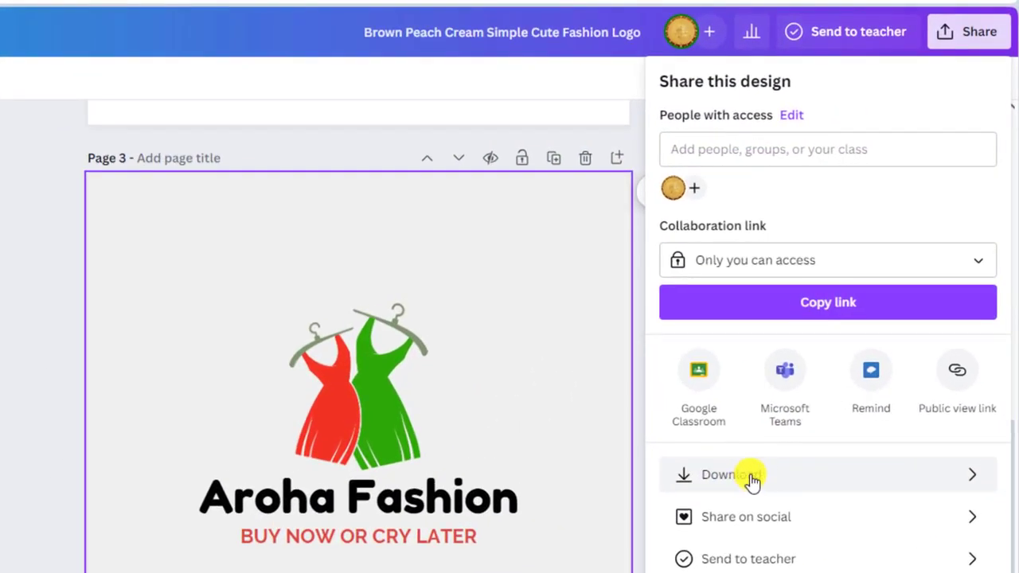
left_click(752, 478)
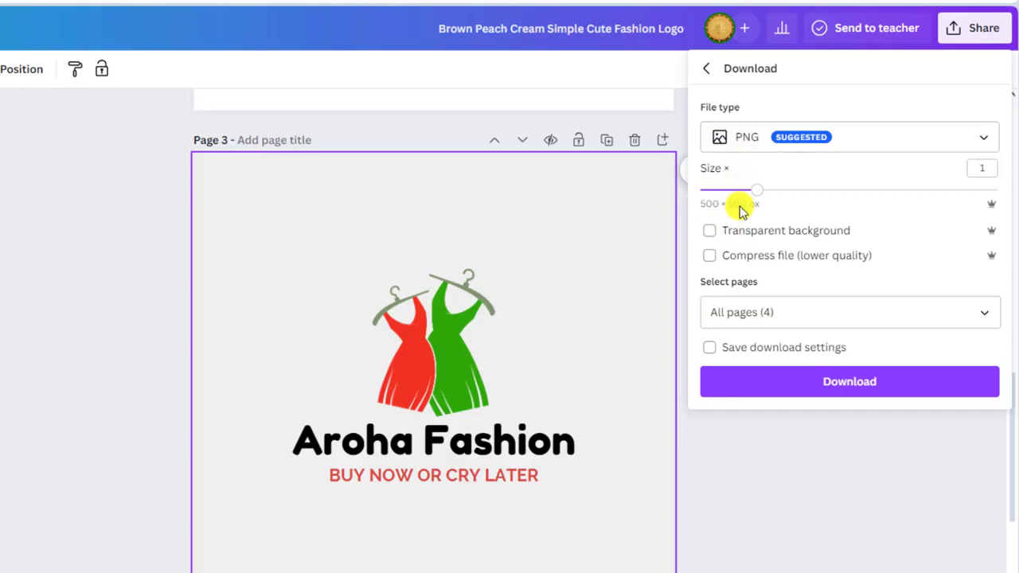
Try a larger download size, return it to 1, and look through the available file types, keeping PNG
left_click_drag(756, 191, 816, 191)
left_click_drag(830, 191, 760, 197)
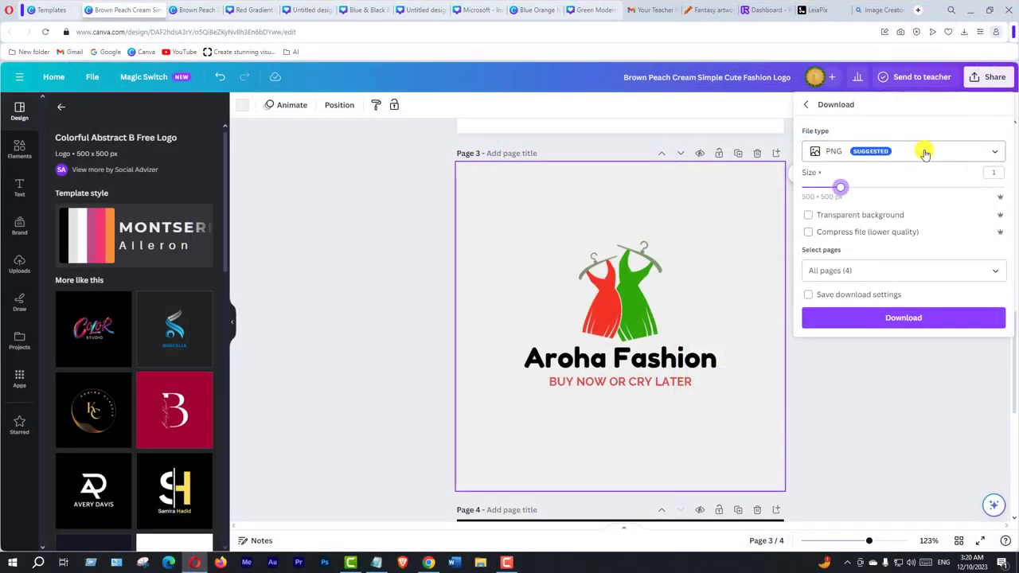
left_click(924, 152)
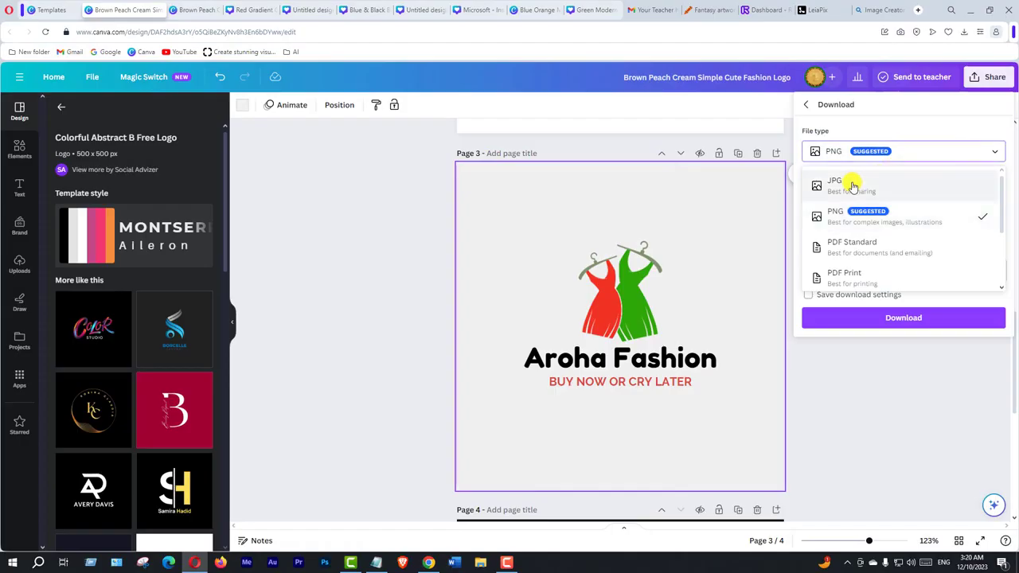
left_click(891, 160)
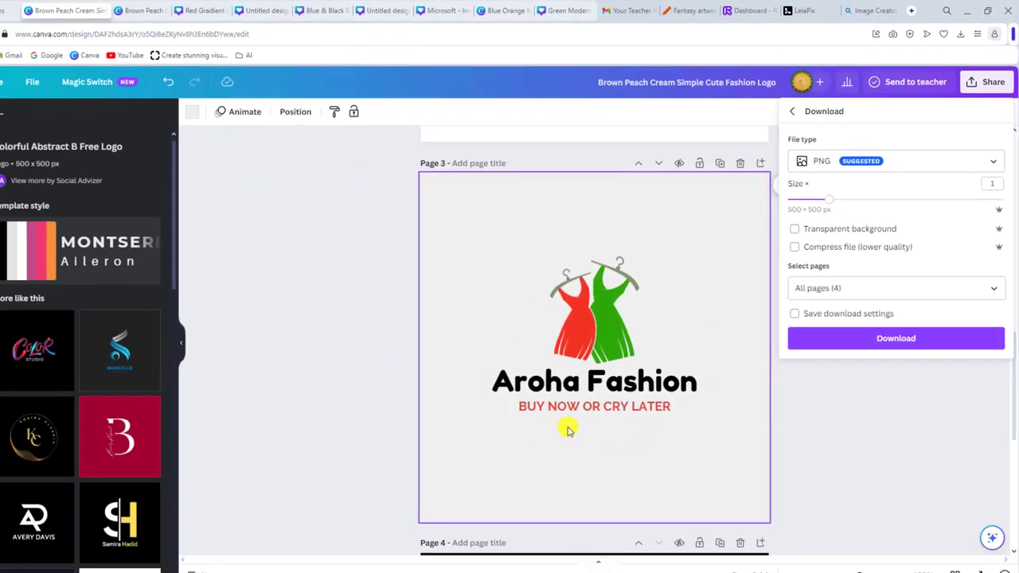
Check which page holds the "Aroha Fashion" logo and limit the download to page 3 only
scroll(501, 518, "down", 4)
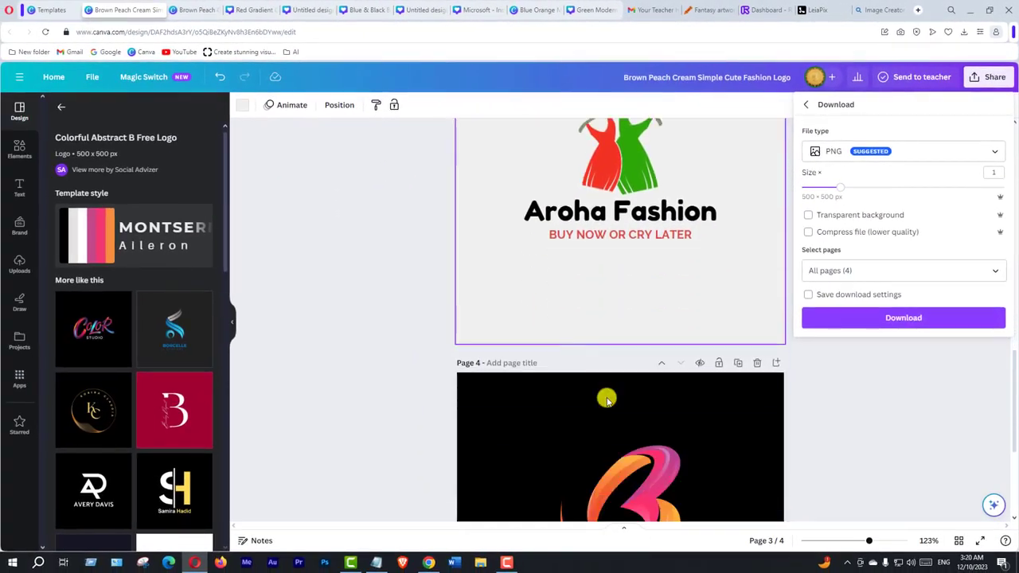
scroll(618, 399, "down", 1)
scroll(637, 391, "up", 8)
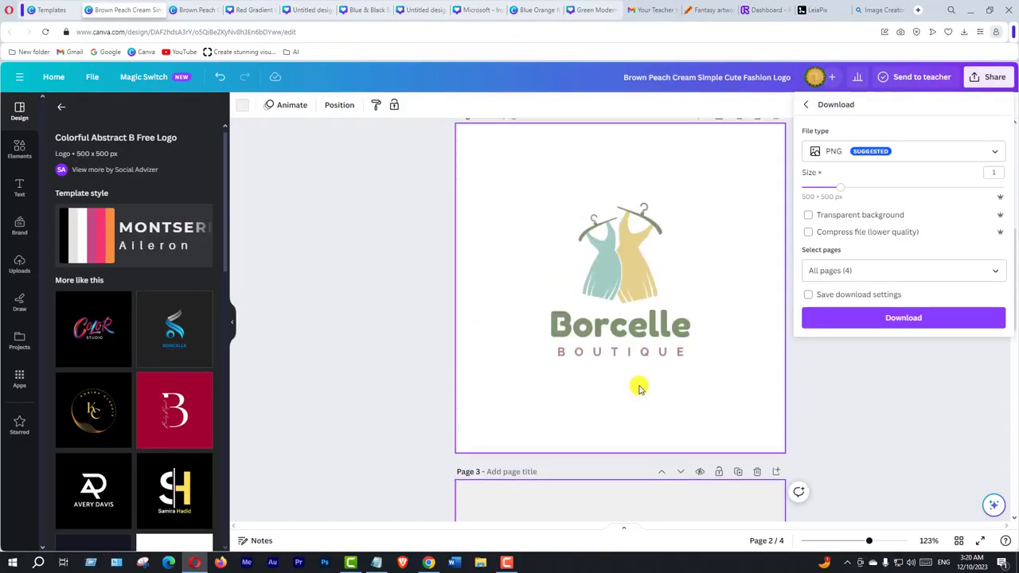
scroll(646, 381, "up", 1)
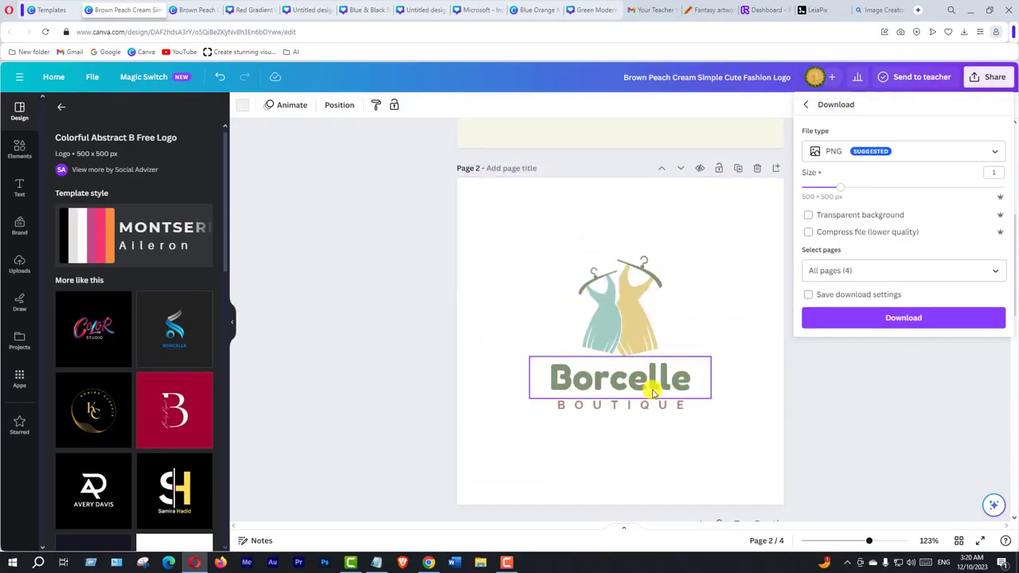
scroll(653, 374, "down", 3)
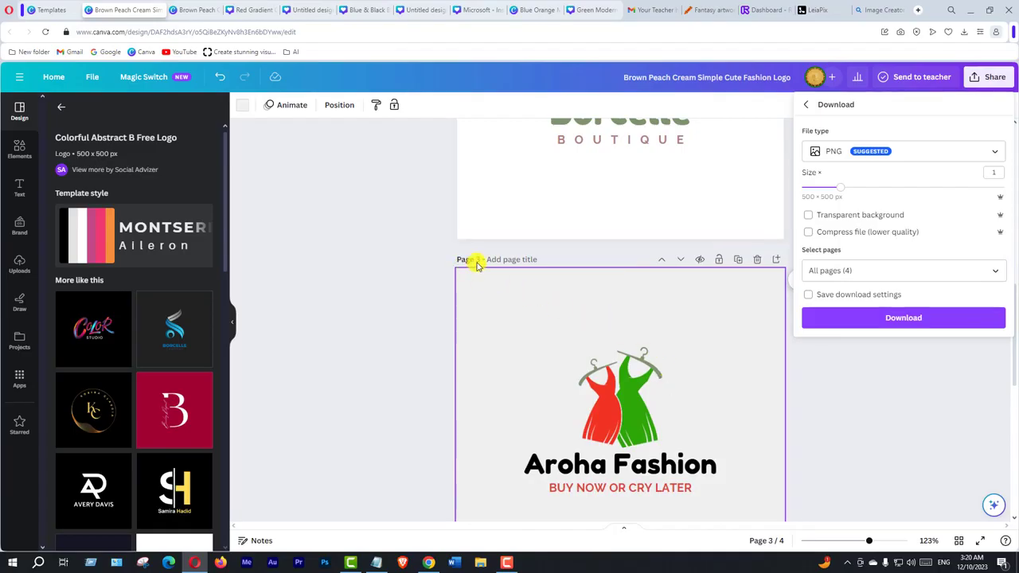
scroll(599, 337, "down", 3)
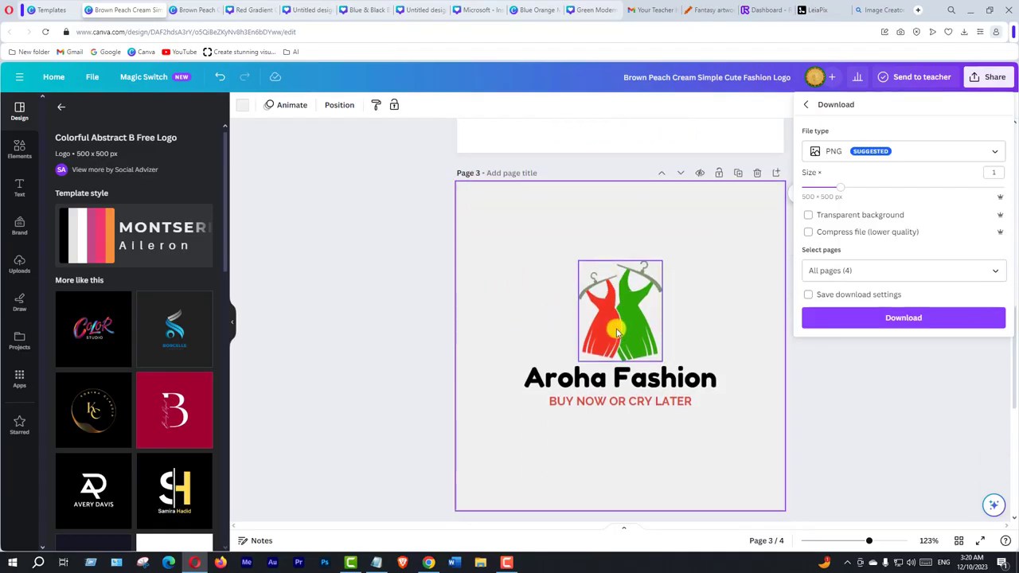
left_click(884, 271)
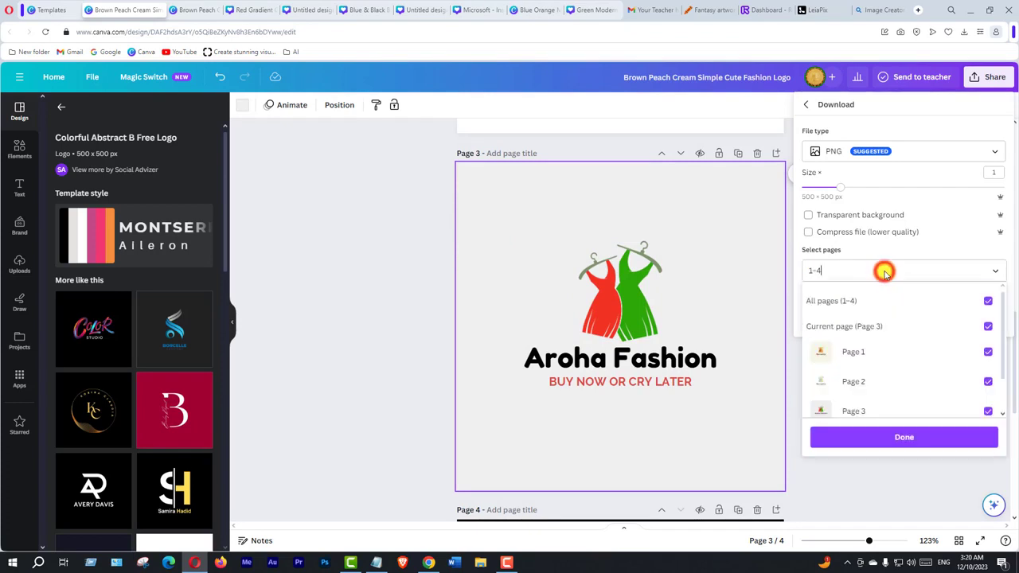
left_click(917, 305)
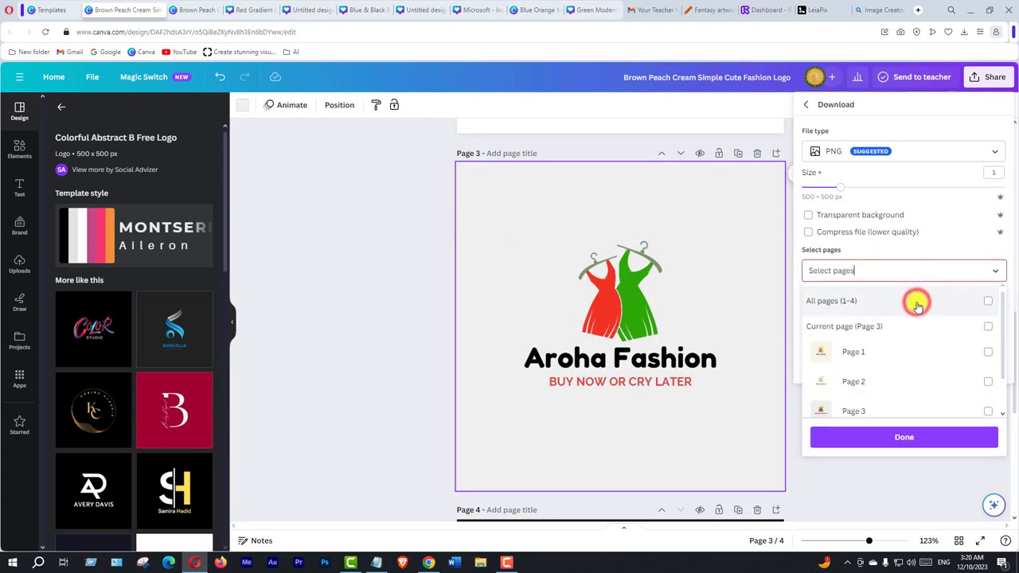
scroll(904, 350, "down", 2)
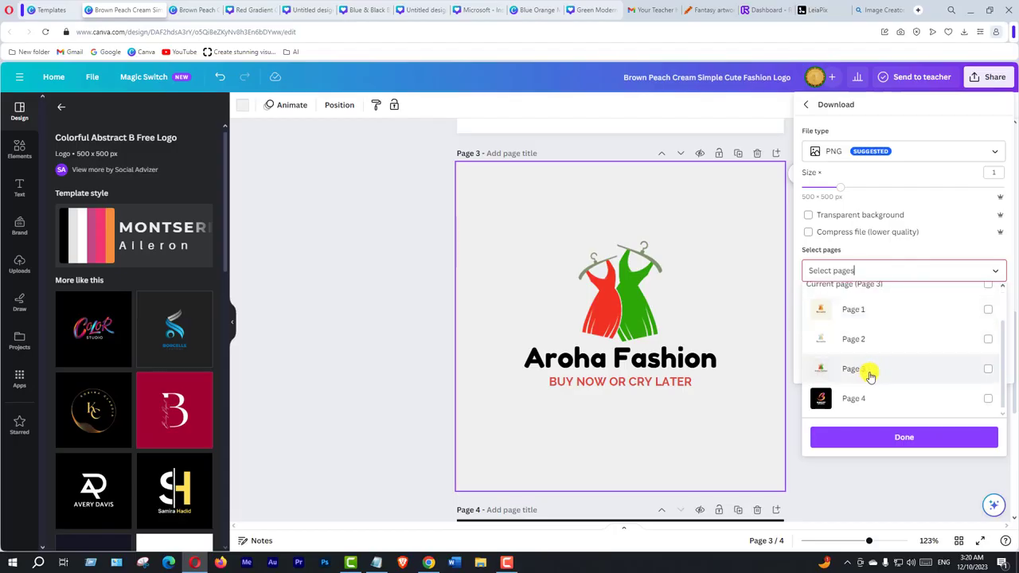
left_click(891, 373)
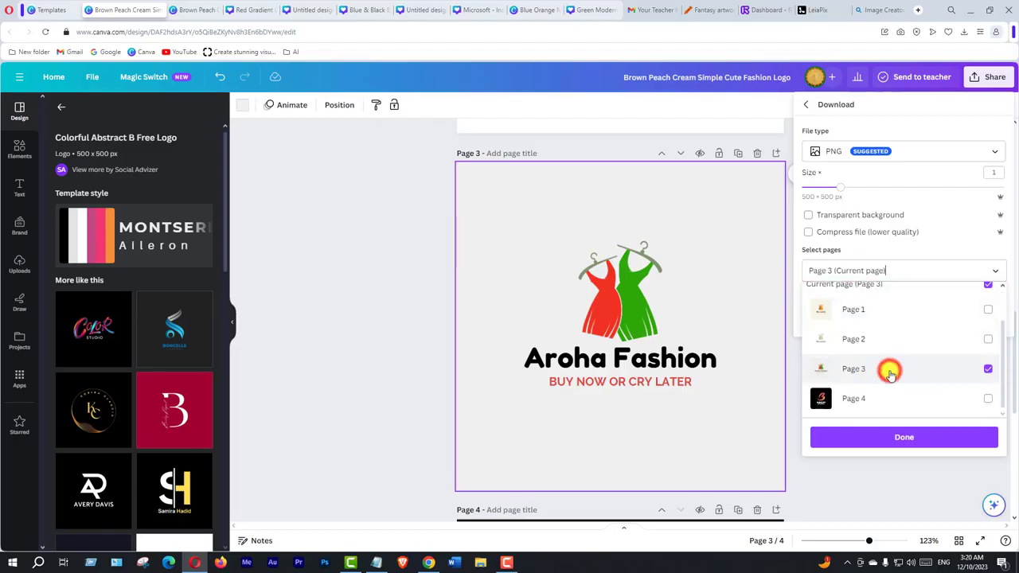
left_click(904, 438)
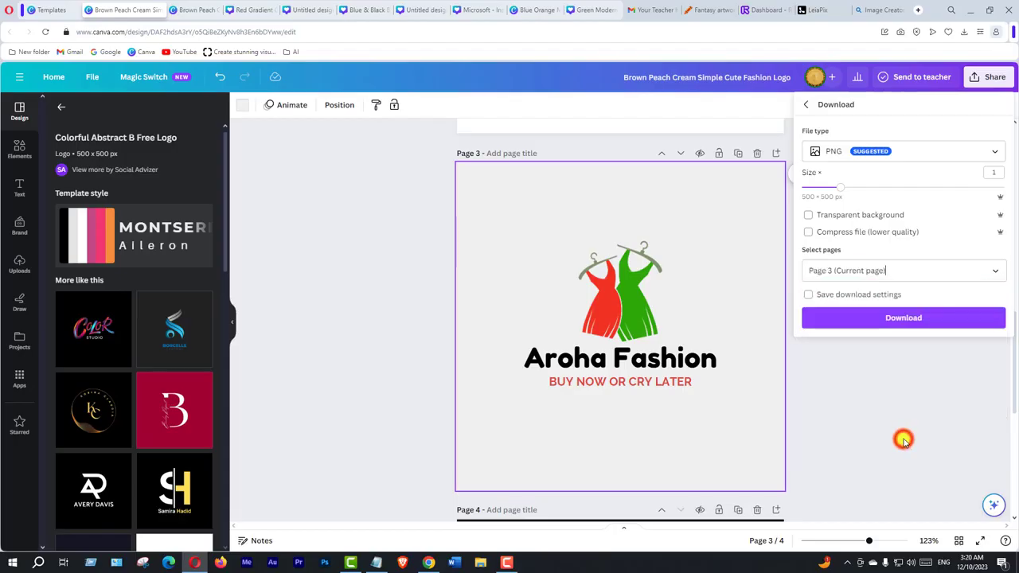
Download the logo page as a PNG and open the saved image from its folder
left_click(905, 319)
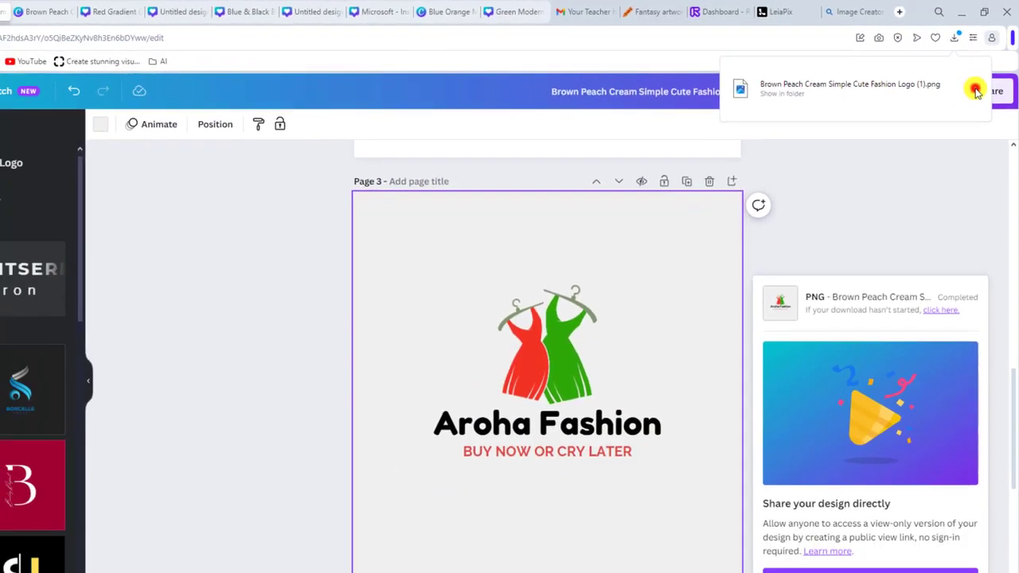
left_click(971, 106)
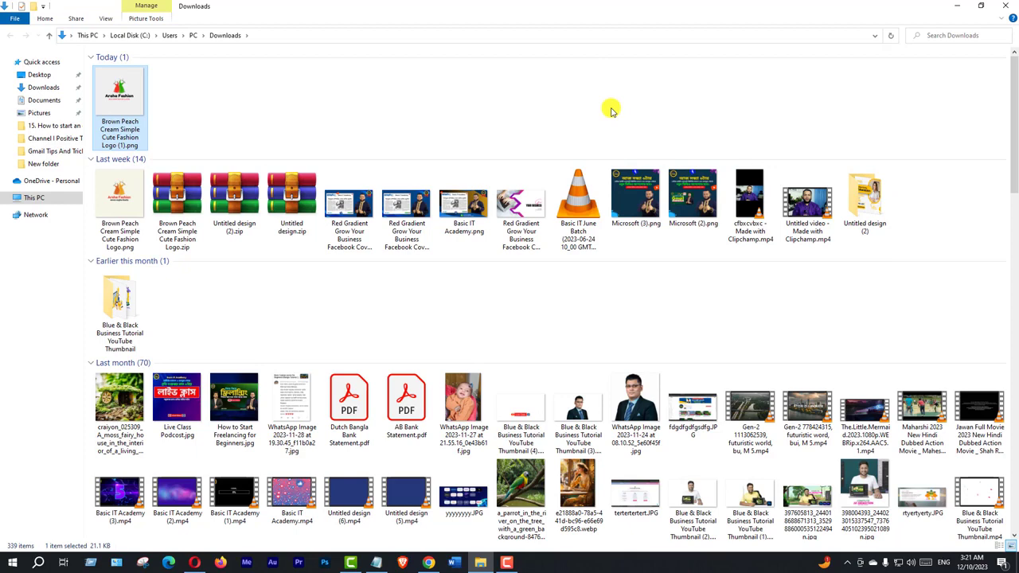
double_click(121, 93)
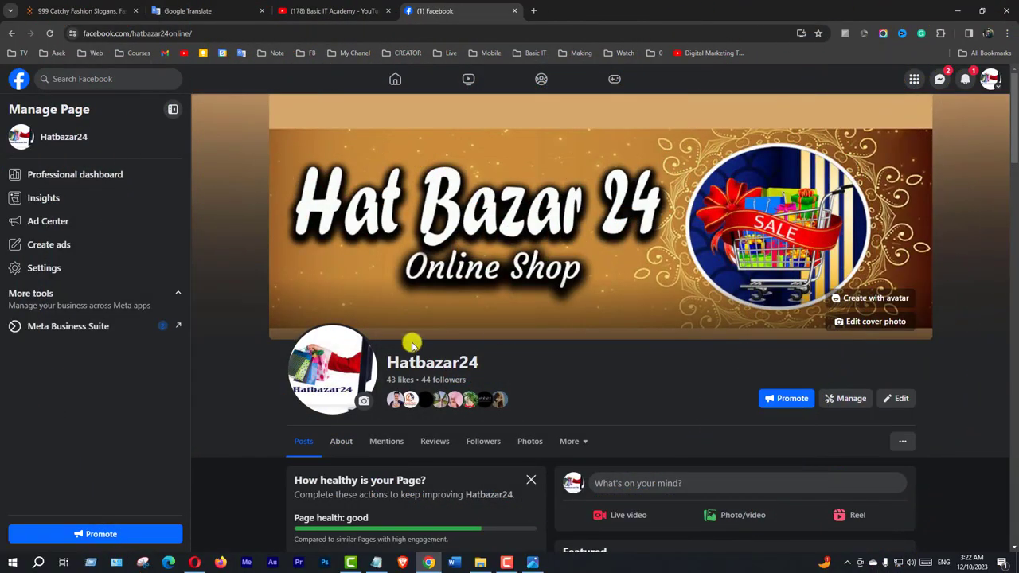
Upload "Brown Peach Cream Simple Cute Fashion Logo (1).png" from Downloads as the Hatbazar24 page's new profile picture
left_click(365, 405)
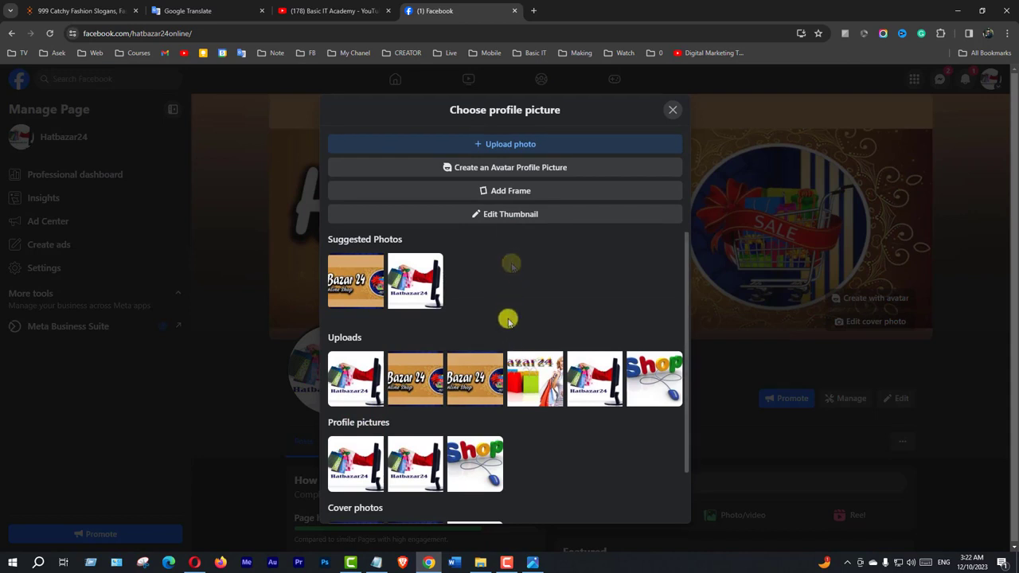
left_click(506, 144)
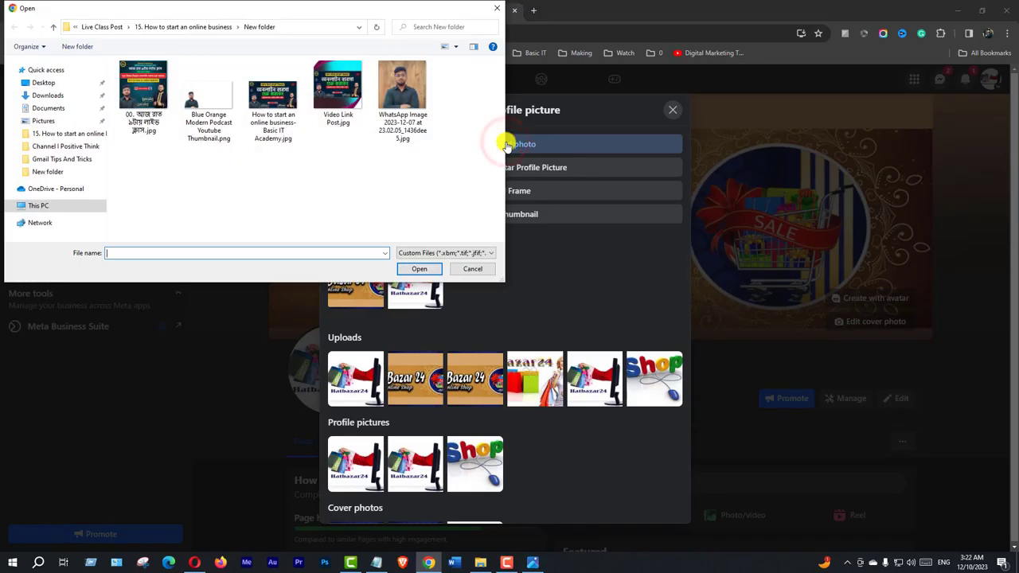
left_click(48, 95)
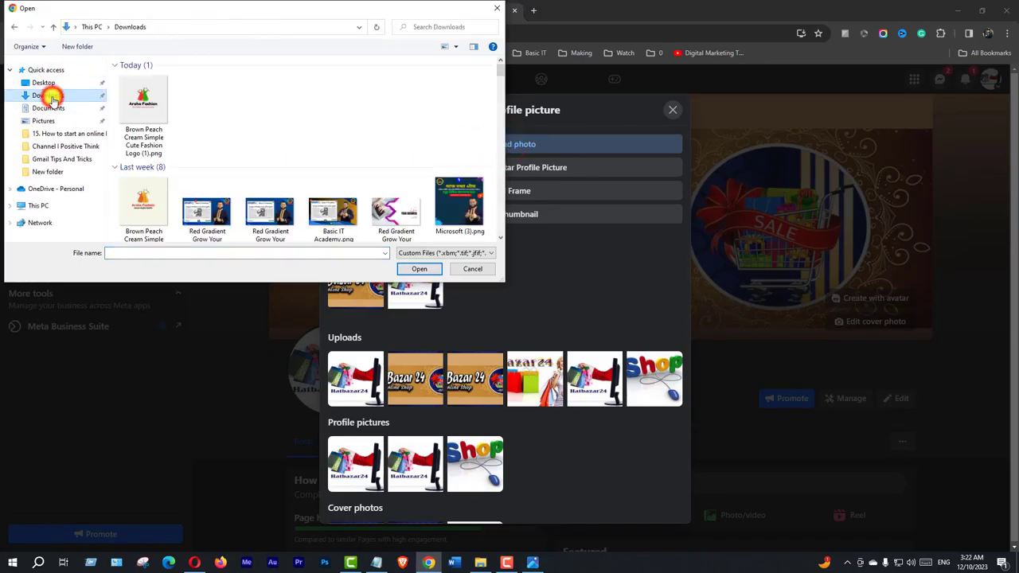
left_click(145, 101)
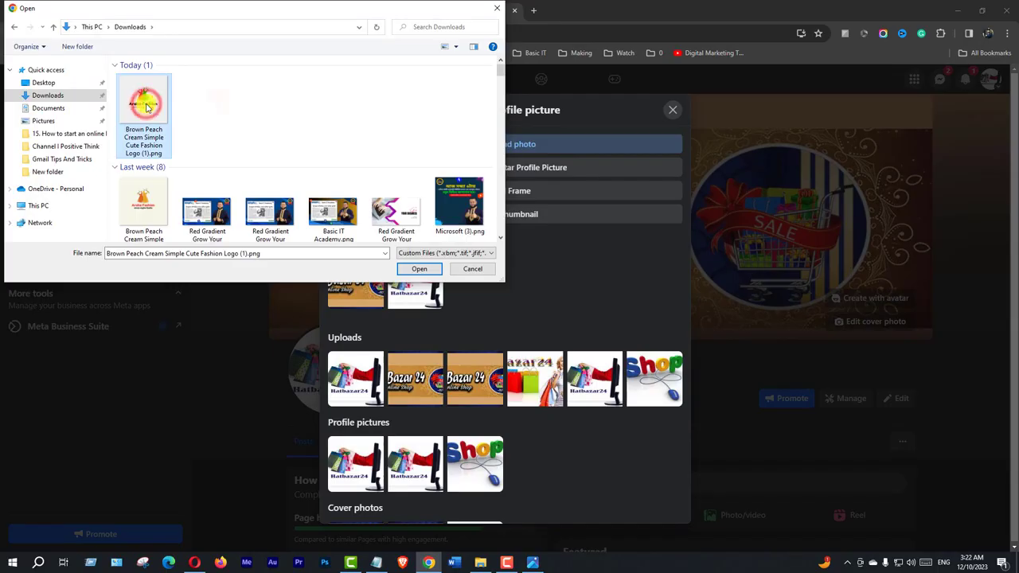
left_click(417, 269)
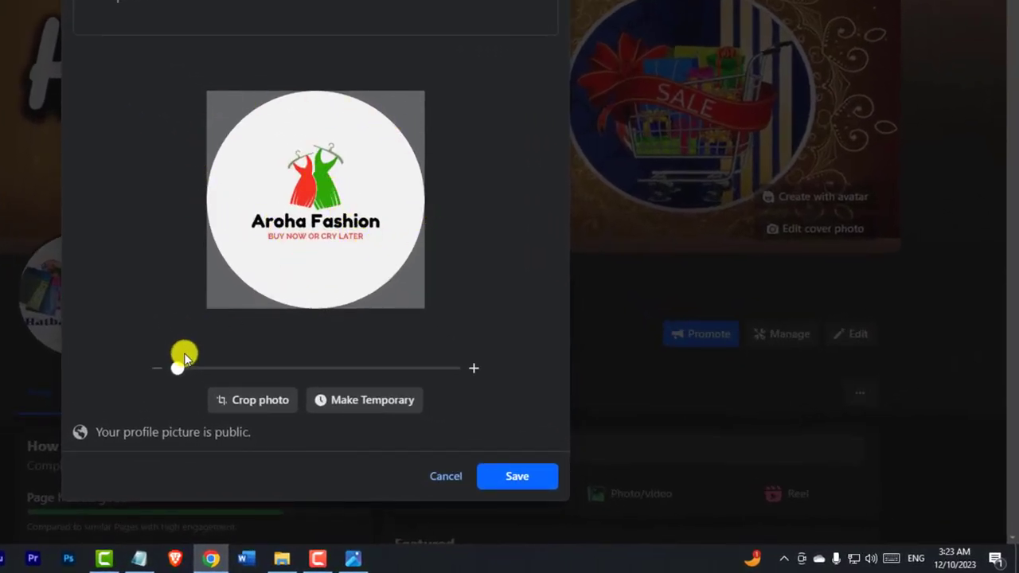
Enlarge the "Aroha Fashion" logo to fill the circular crop, centre it and save it as the profile picture
left_click_drag(180, 371, 247, 373)
mouse_move(305, 233)
left_mouse_down()
mouse_move(326, 232)
mouse_move(321, 225)
left_mouse_up()
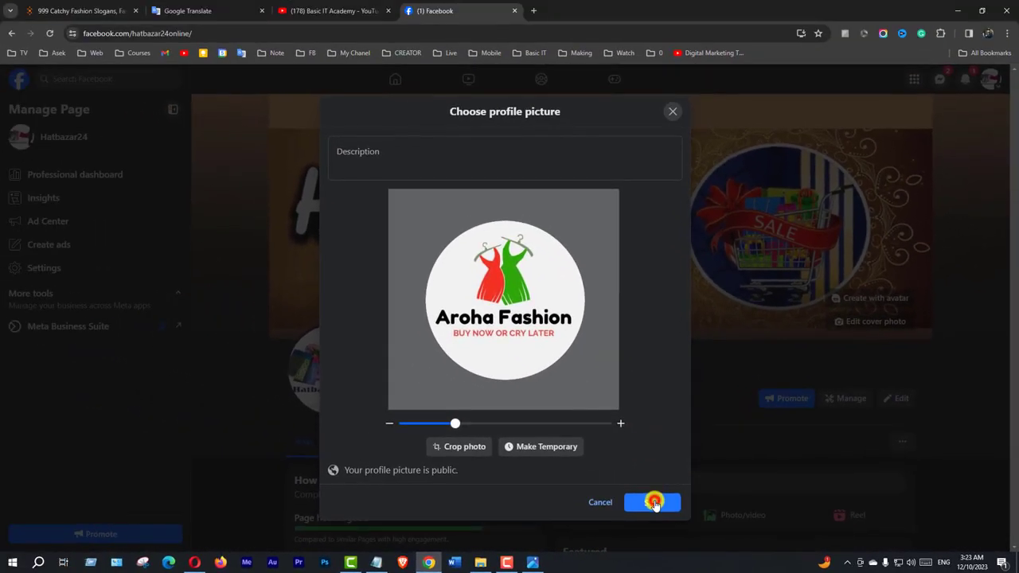
left_click(653, 502)
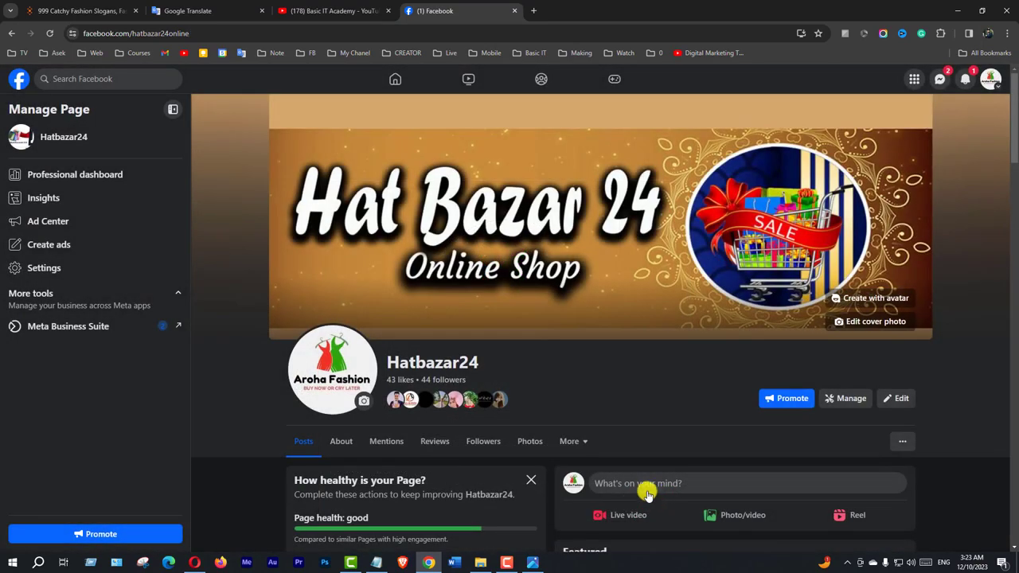
scroll(620, 408, "down", 1)
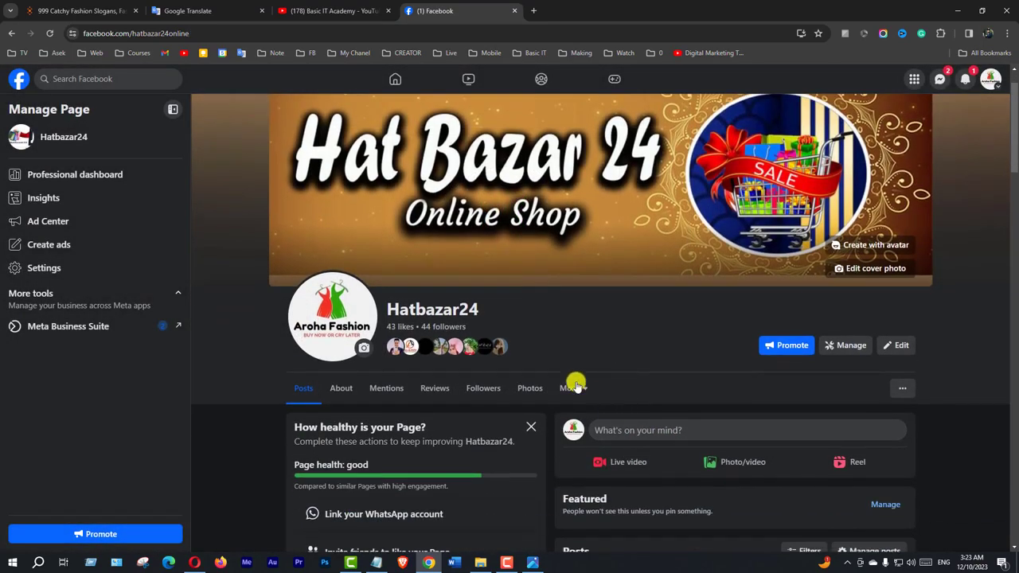